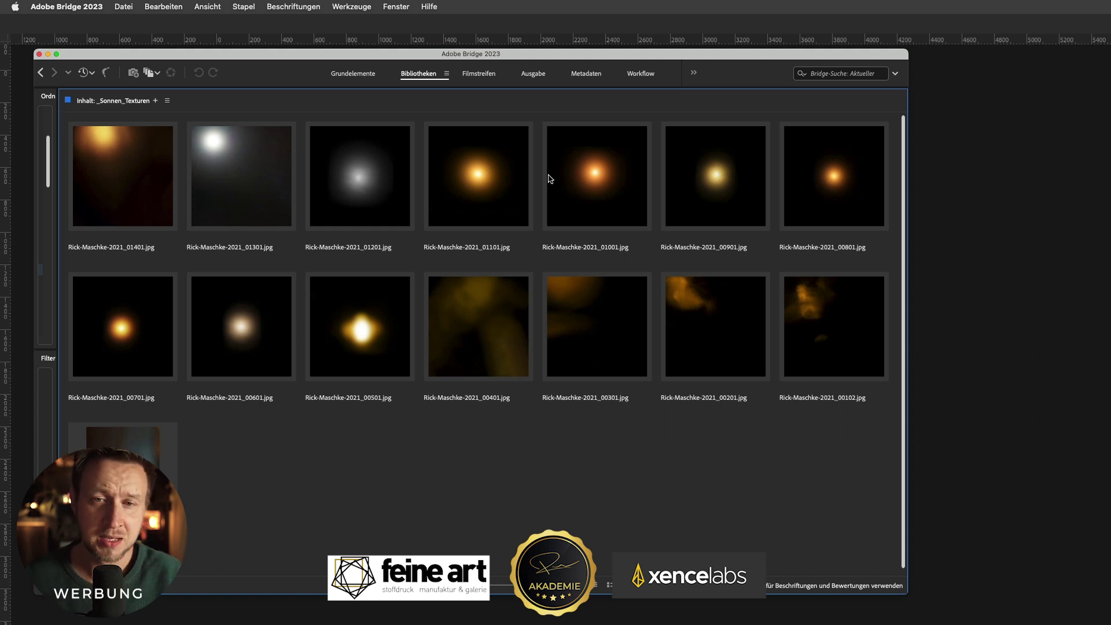
Nudge the Bridge window, then minimise it to reveal the frosted soap bubble photo in Photoshop
{"action": "left_click_drag", "start_coordinate": [598, 58], "coordinate": [601, 55]}
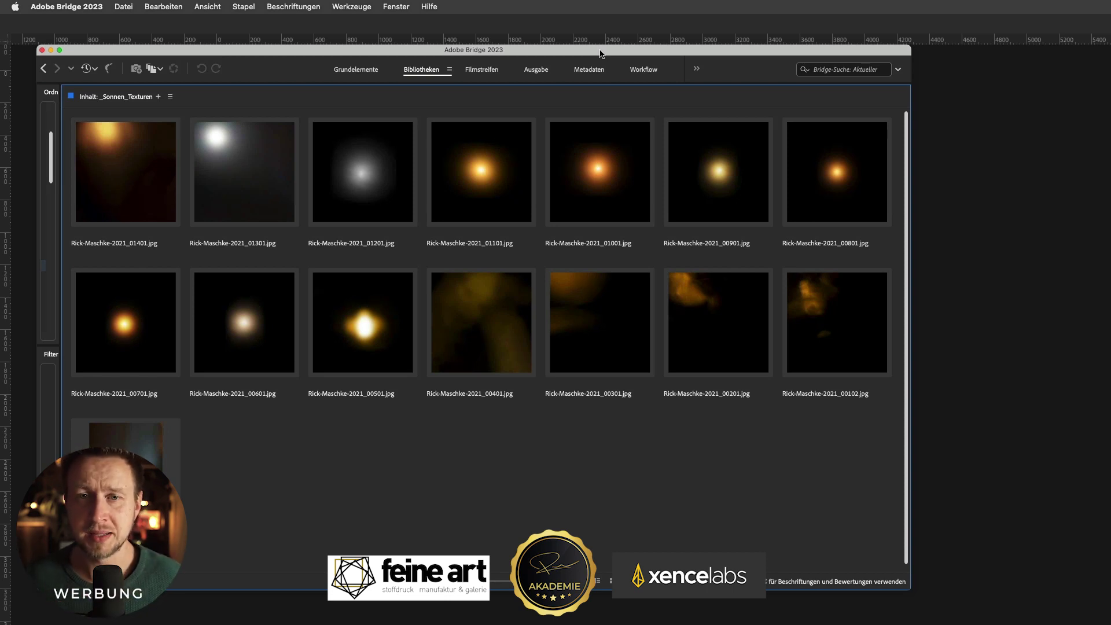
{"action": "double_click", "coordinate": [601, 52]}
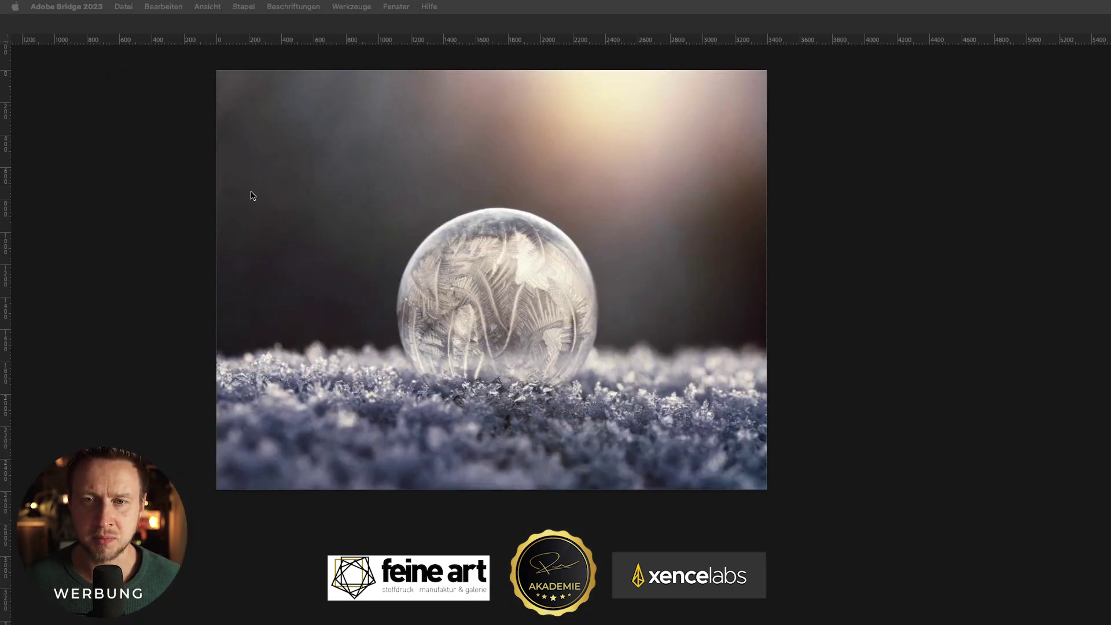
Bring Photoshop forward, toggle the warm light texture off and on, and try Normal blending
{"action": "left_click", "coordinate": [253, 195]}
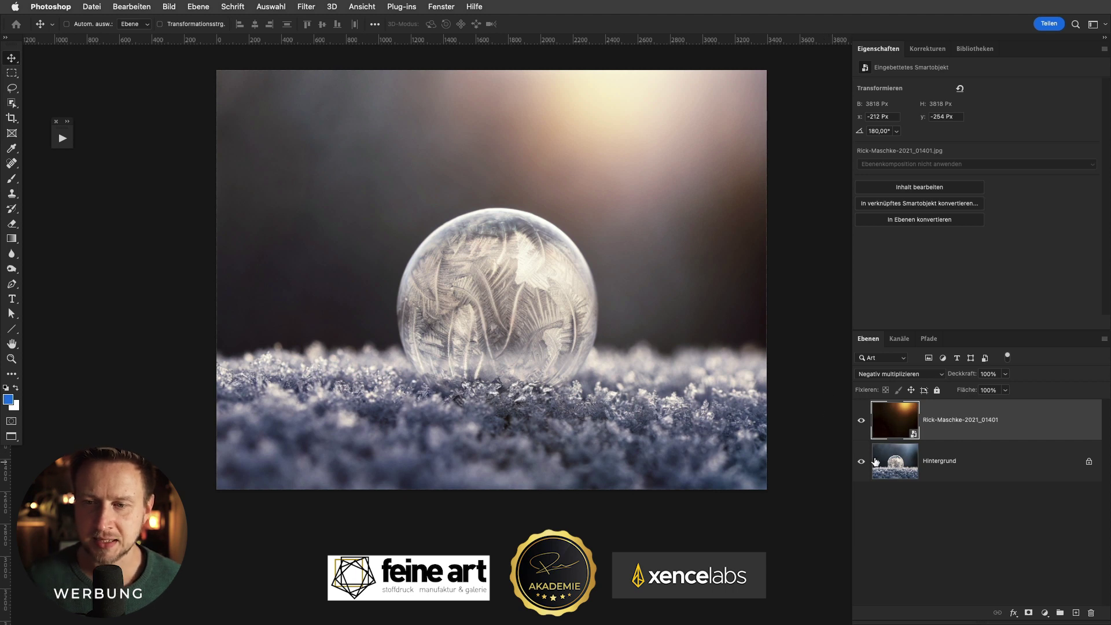
{"action": "left_click", "coordinate": [861, 421]}
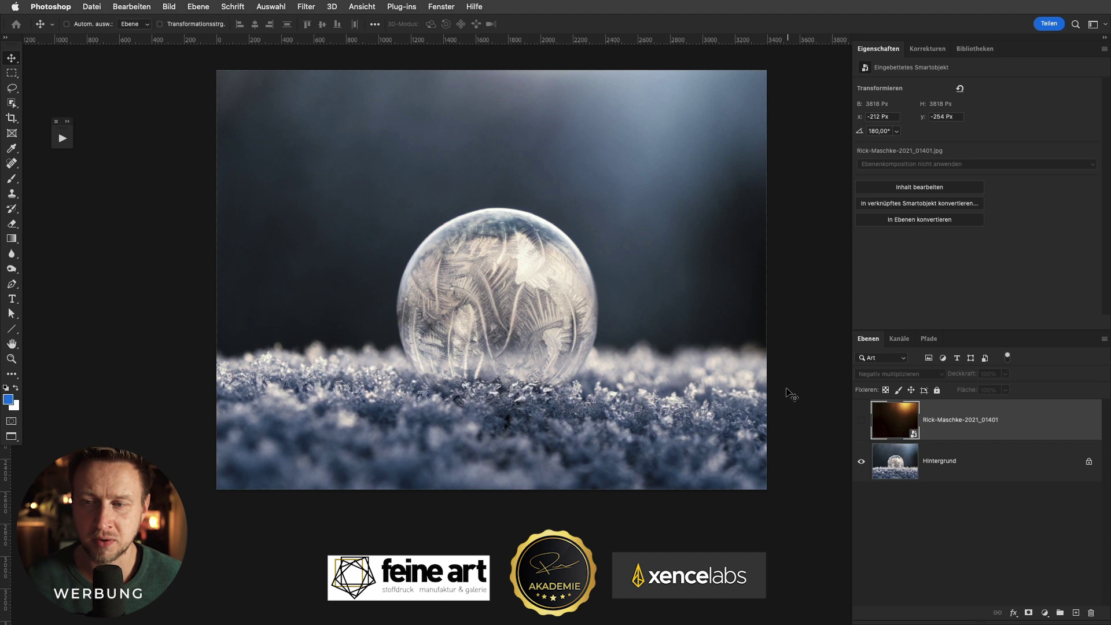
{"action": "left_click", "coordinate": [860, 424]}
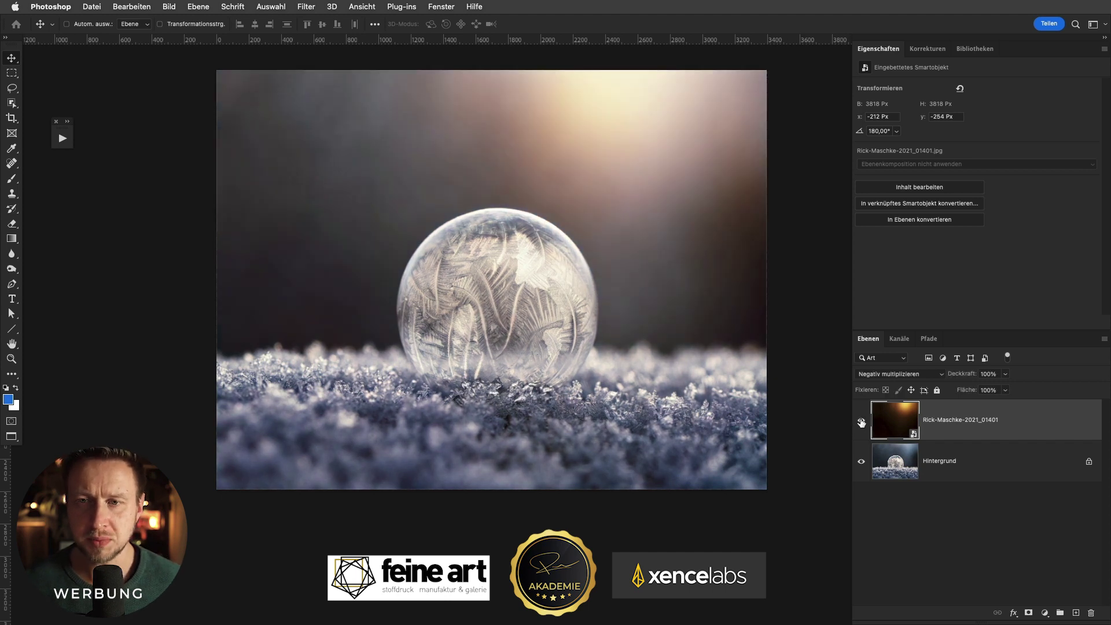
{"action": "left_click", "coordinate": [879, 376]}
{"action": "left_click", "coordinate": [884, 276]}
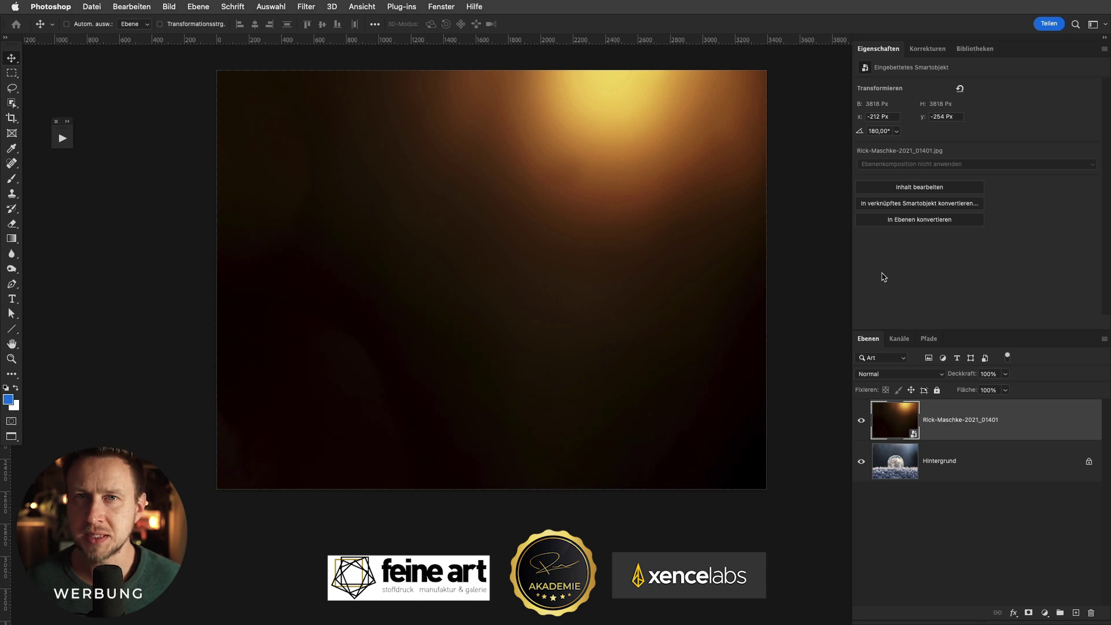
Blend the texture in Negativ multiplizieren and compare it hidden versus shown
{"action": "left_click", "coordinate": [870, 373]}
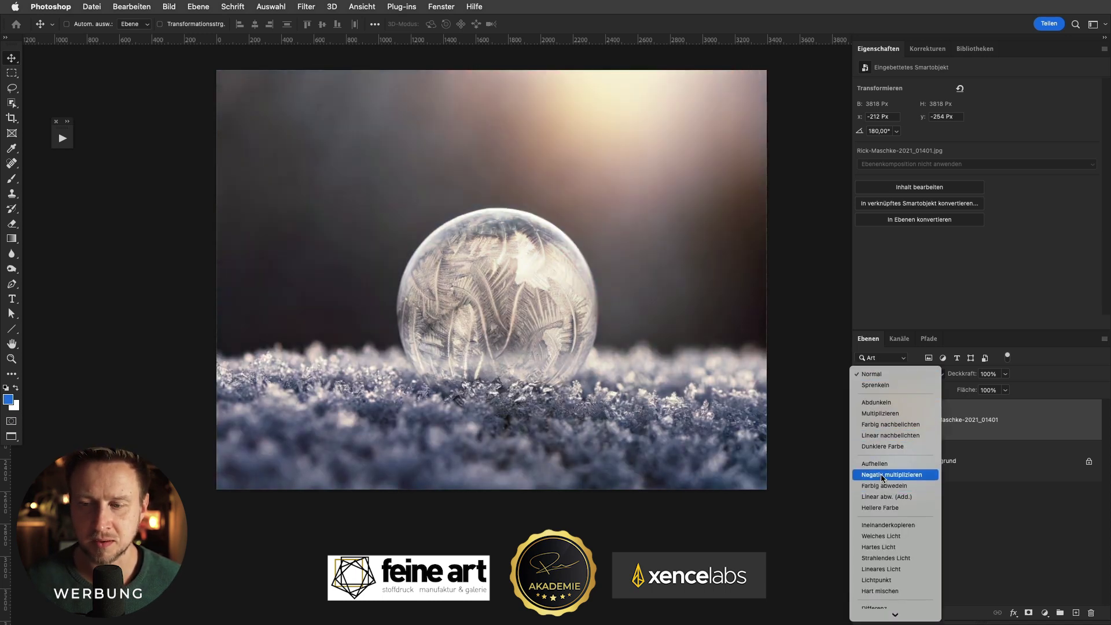
{"action": "left_click", "coordinate": [884, 475]}
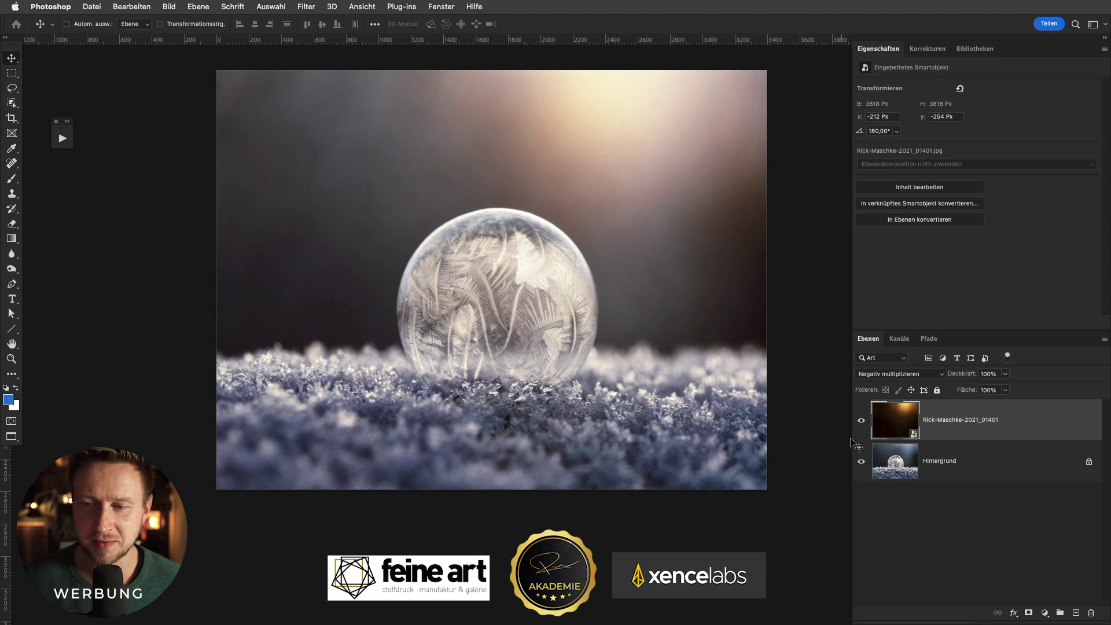
{"action": "left_click", "coordinate": [863, 422]}
{"action": "left_click", "coordinate": [863, 423]}
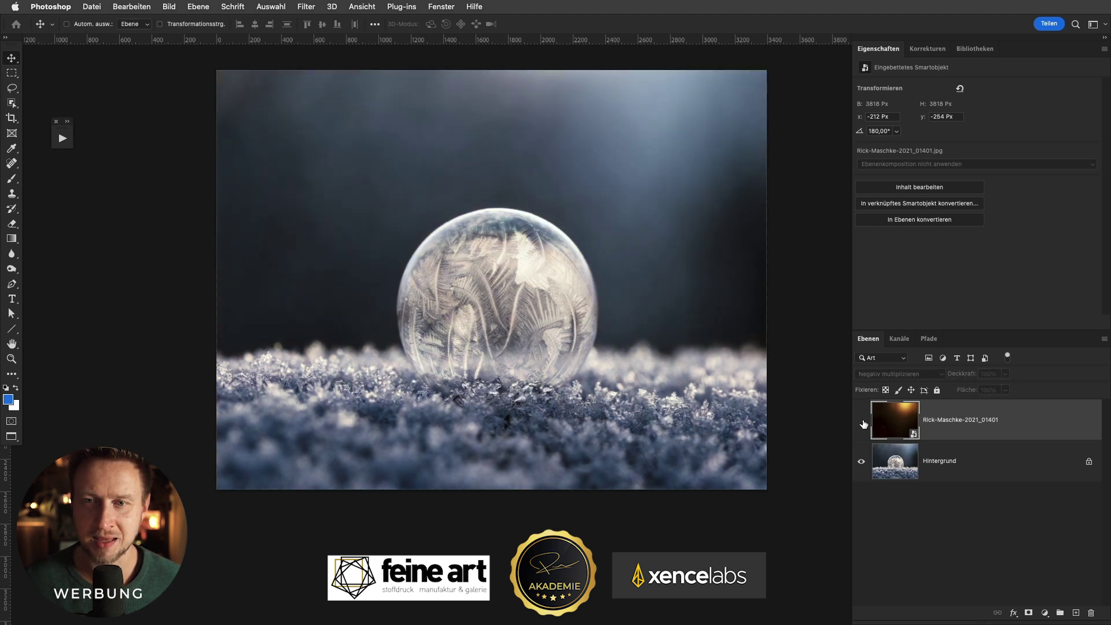
{"action": "left_click", "coordinate": [861, 425]}
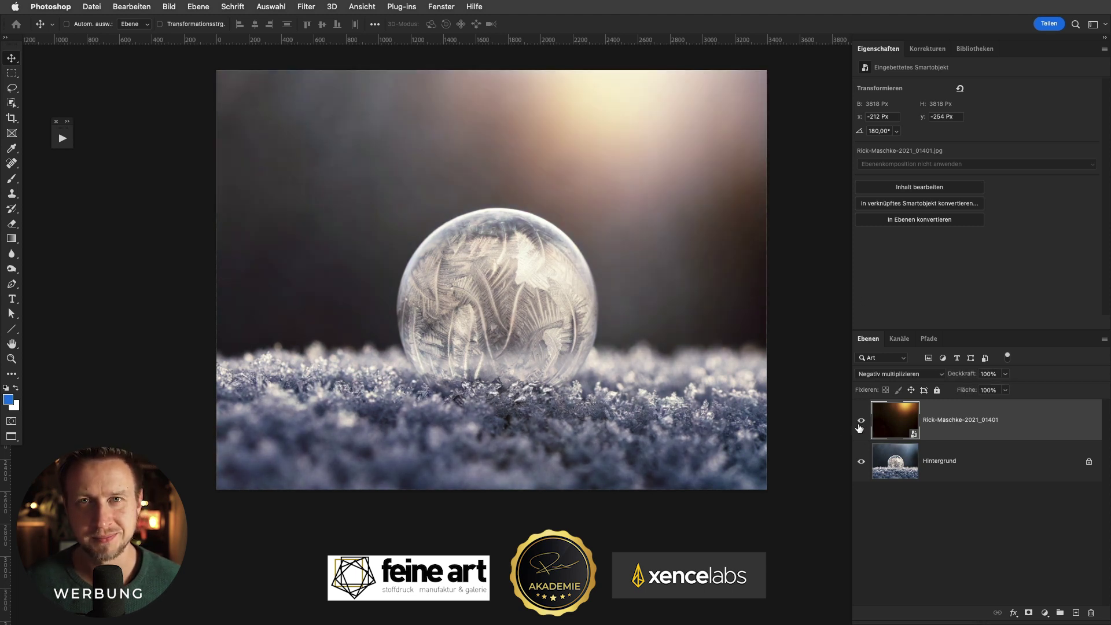
{"action": "left_click", "coordinate": [918, 51]}
Add a Farbton/Sättigung layer clipped to the texture, with hue -13 and saturation +40
{"action": "left_click", "coordinate": [877, 91]}
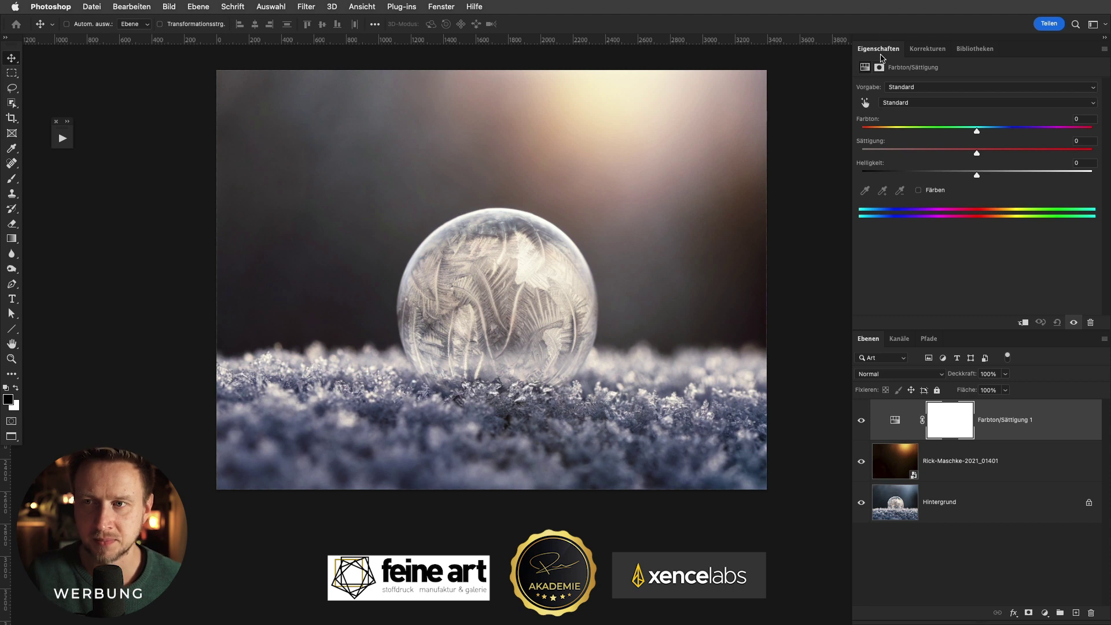
{"action": "left_click", "coordinate": [1026, 323]}
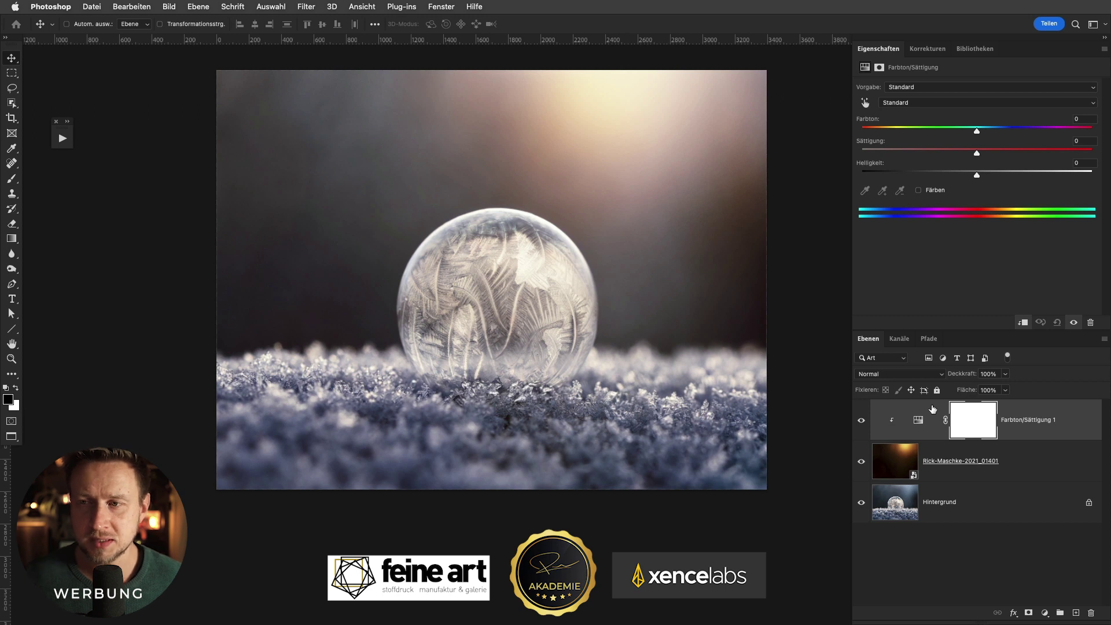
{"action": "left_click_drag", "start_coordinate": [977, 132], "coordinate": [839, 147]}
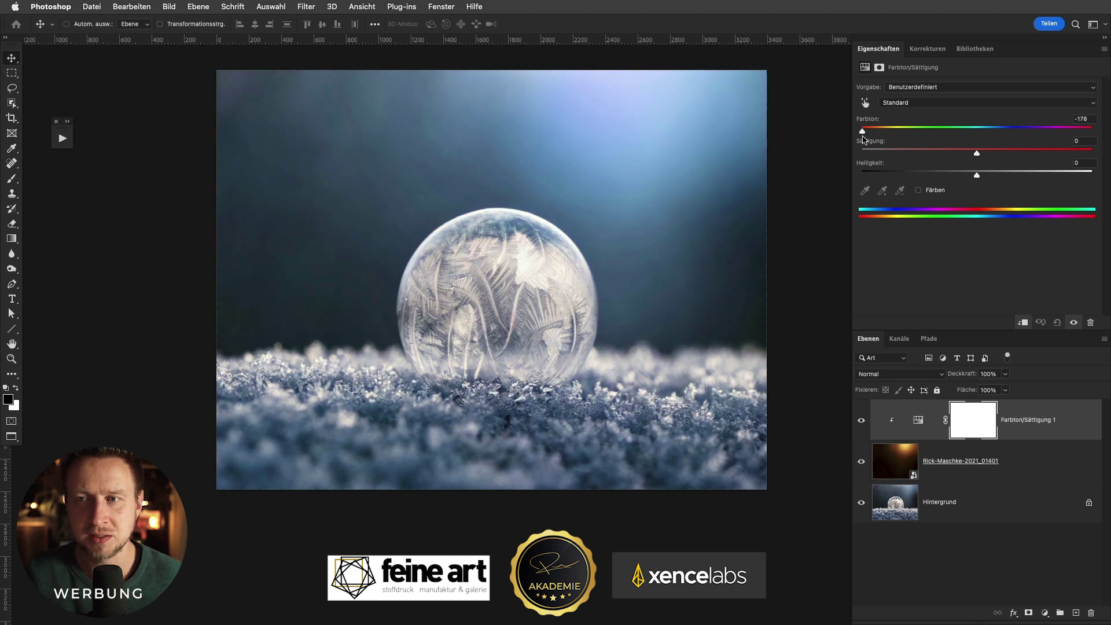
{"action": "mouse_move", "coordinate": [977, 154]}
{"action": "left_mouse_down"}
{"action": "mouse_move", "coordinate": [1090, 154]}
{"action": "mouse_move", "coordinate": [1063, 153]}
{"action": "left_mouse_up"}
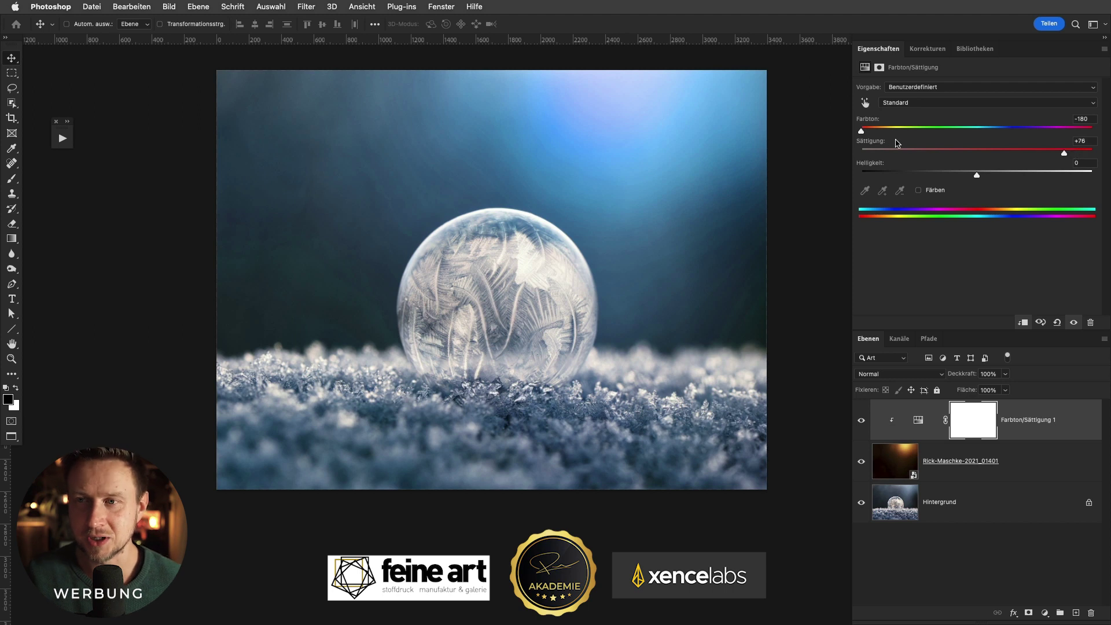
{"action": "left_click_drag", "start_coordinate": [863, 131], "coordinate": [963, 132]}
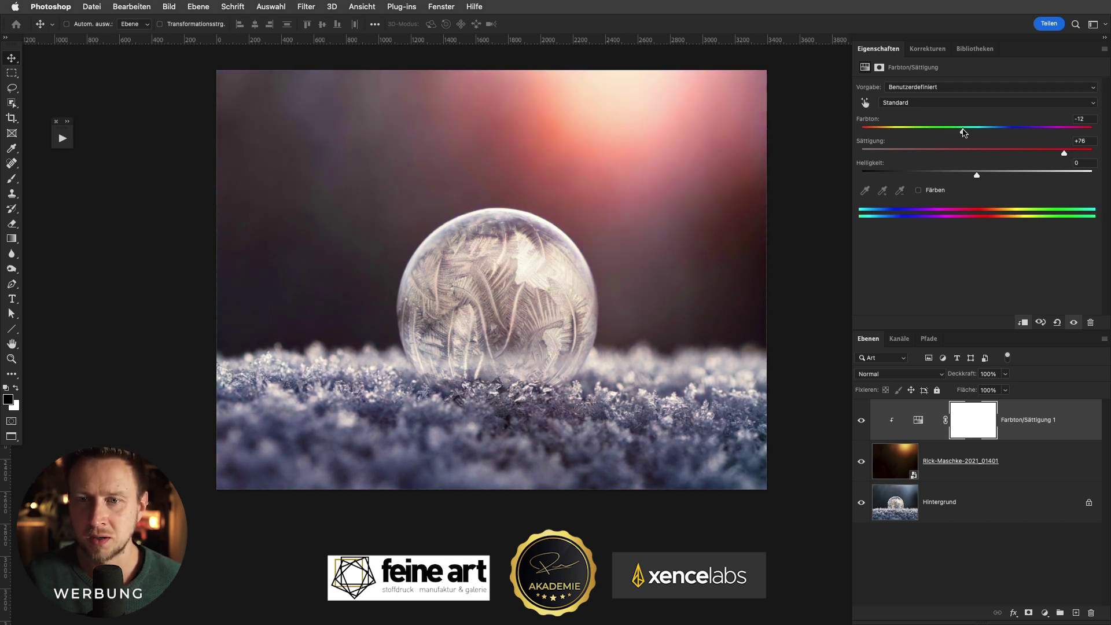
{"action": "left_click_drag", "start_coordinate": [1066, 154], "coordinate": [1023, 153]}
{"action": "left_click", "coordinate": [861, 421]}
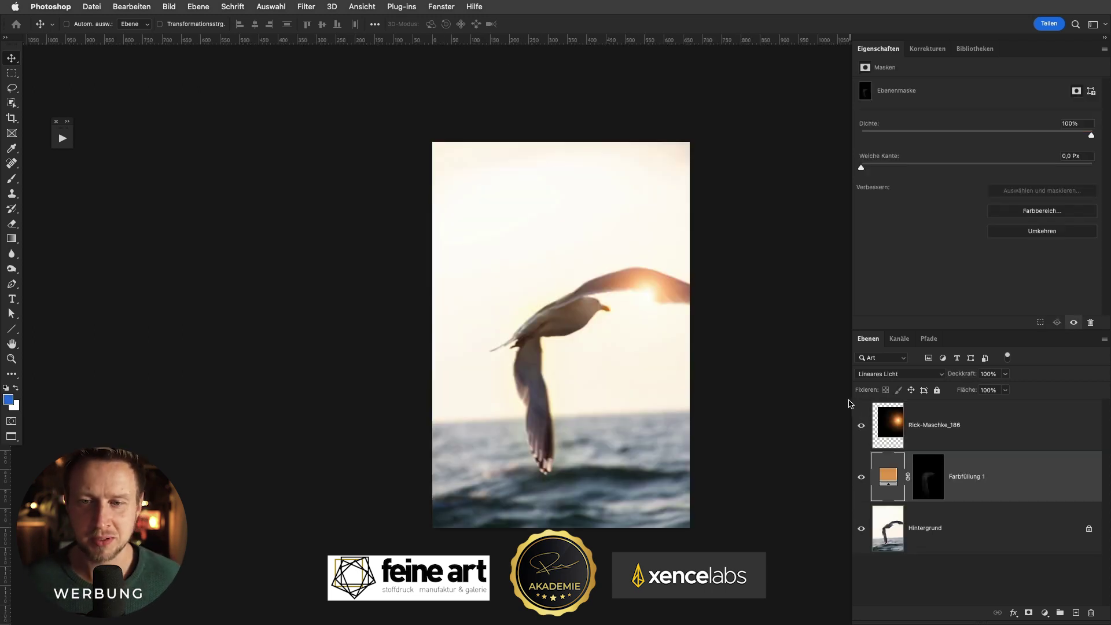
Toggle the Rick-Maschke_186 texture and Farbfüllung 1, then briefly view Farbfüllung 1's gull mask alone
{"action": "left_click", "coordinate": [862, 427]}
{"action": "left_click", "coordinate": [861, 477]}
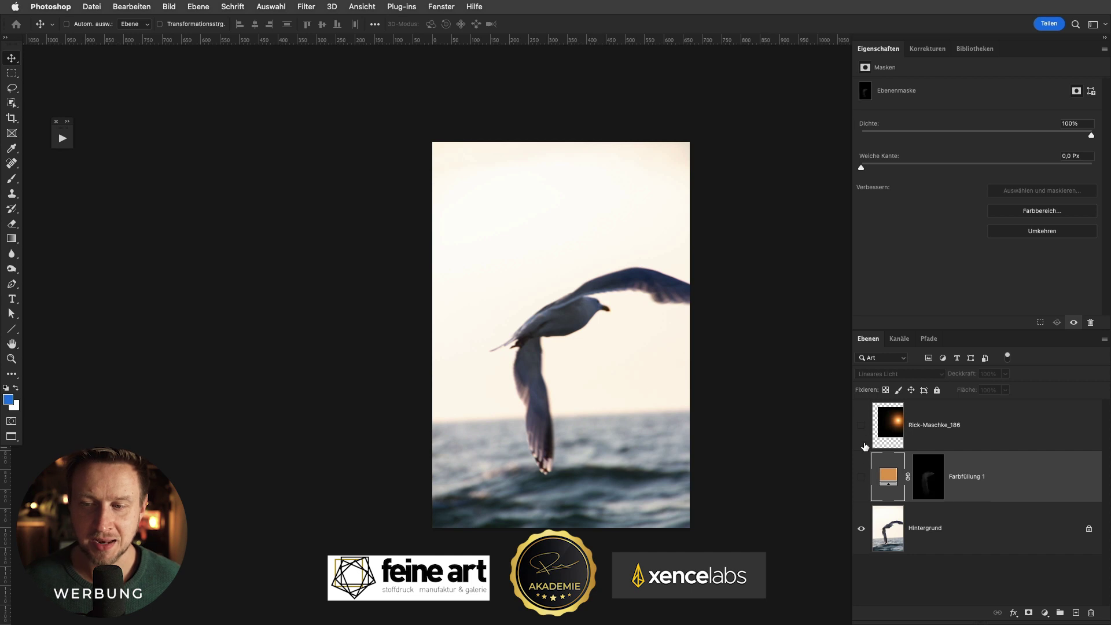
{"action": "left_click", "coordinate": [862, 426]}
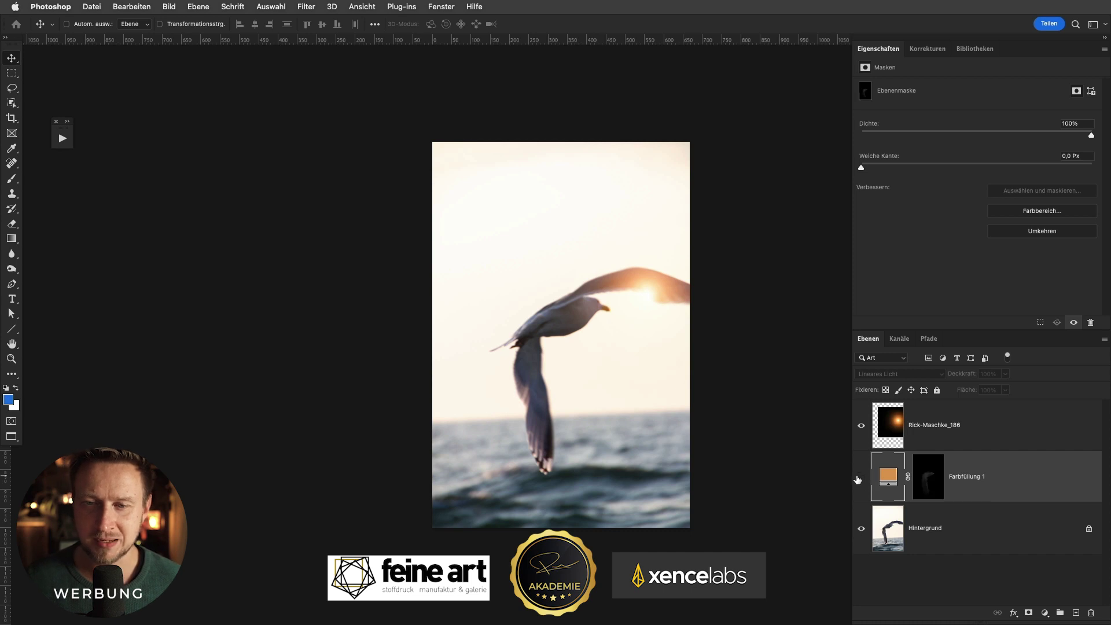
{"action": "left_click", "coordinate": [860, 478]}
{"action": "left_click", "coordinate": [921, 478]}
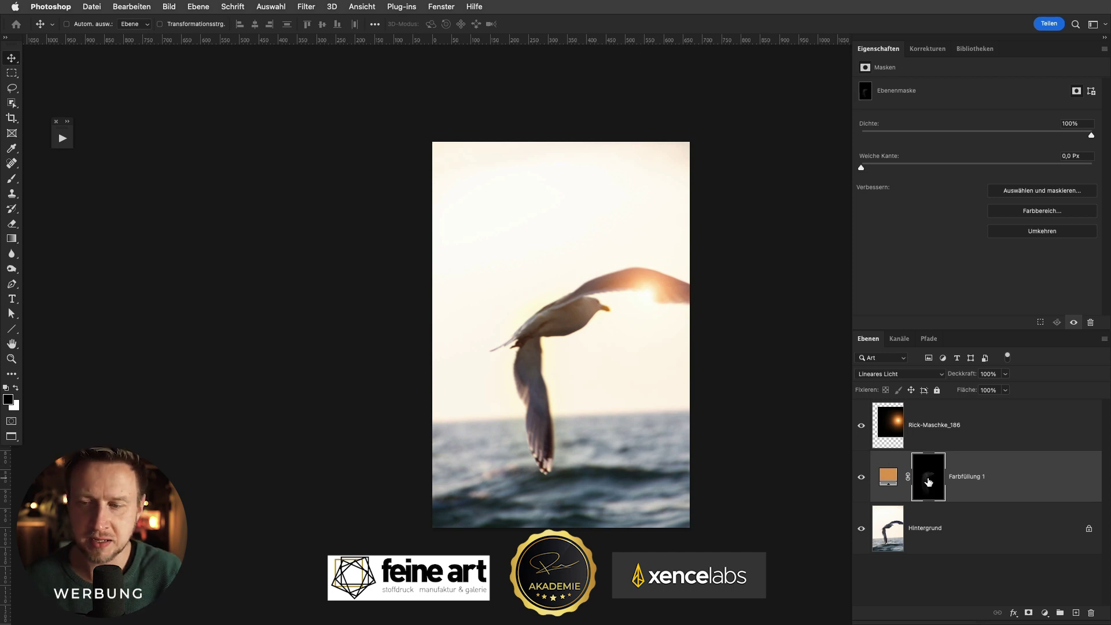
{"action": "left_click", "coordinate": [930, 479], "text": "alt"}
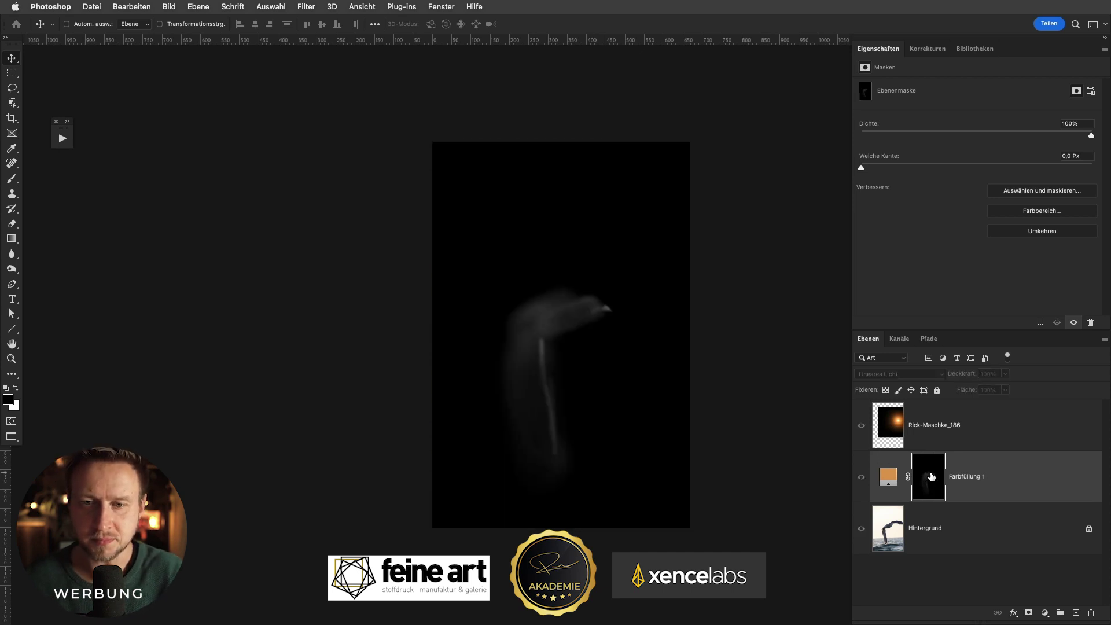
{"action": "left_click", "coordinate": [931, 478], "text": "alt"}
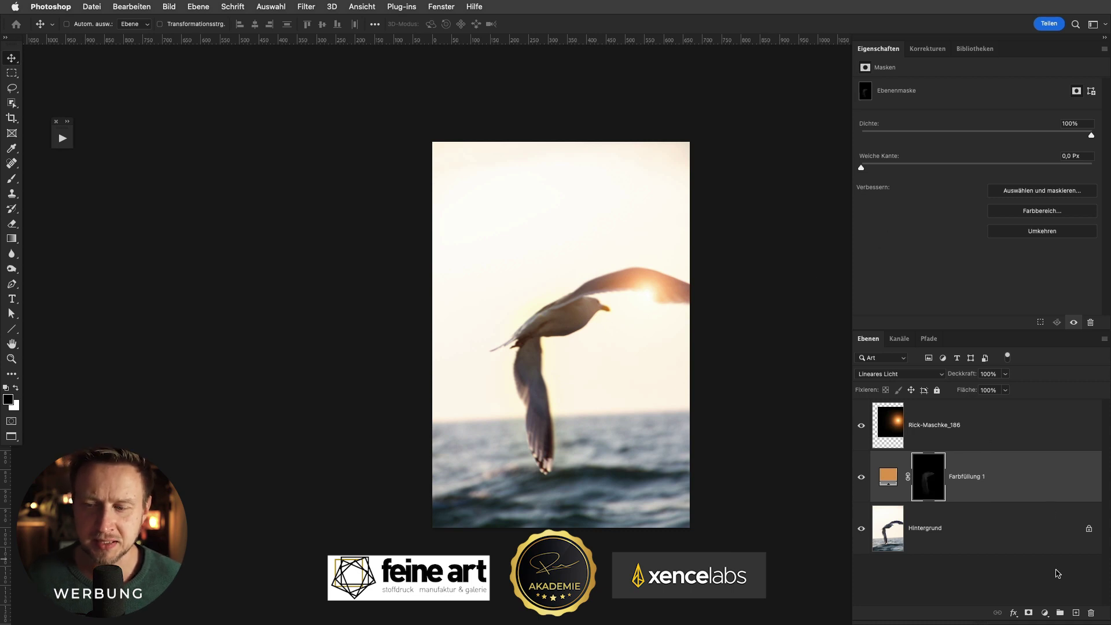
Add a Farbfläche fill layer in a pale warm yellow
{"action": "left_click", "coordinate": [1042, 614]}
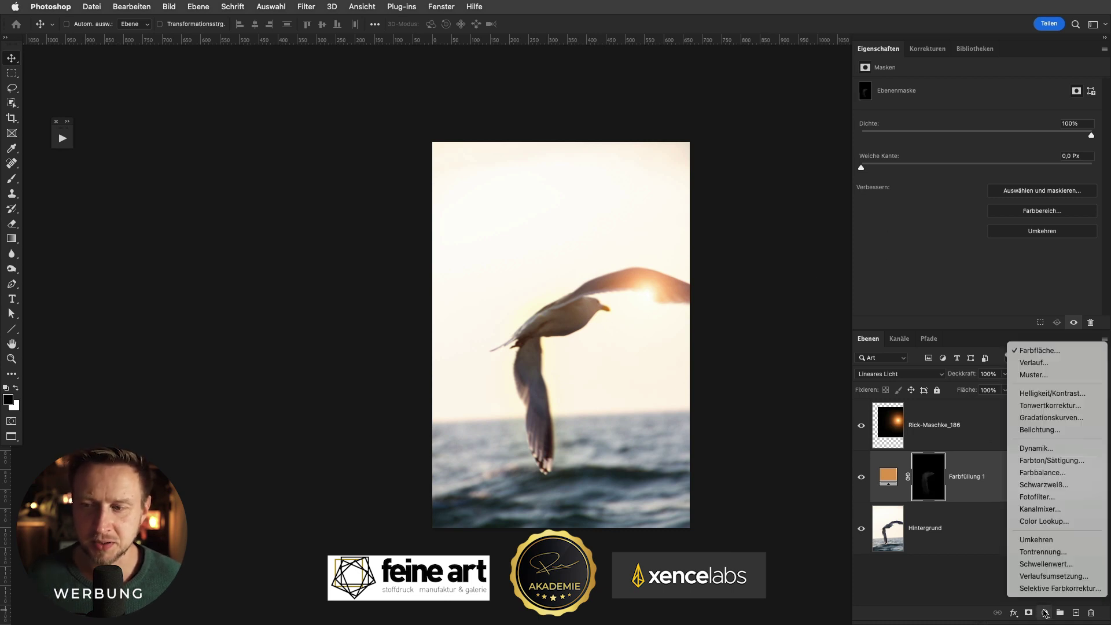
{"action": "left_click", "coordinate": [1024, 351]}
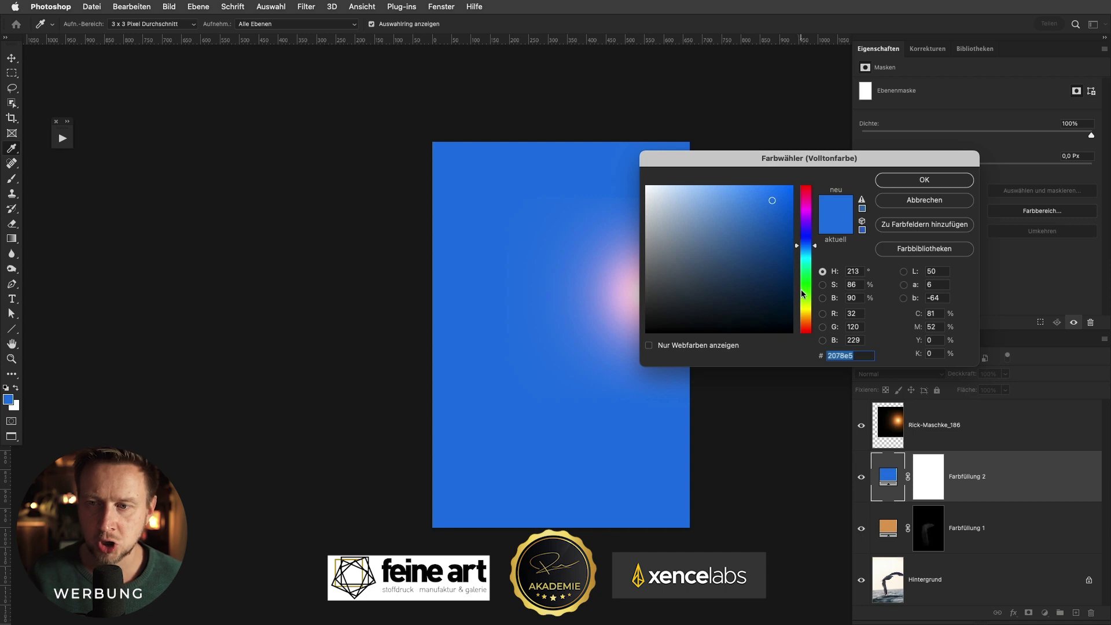
{"action": "left_click", "coordinate": [809, 313]}
{"action": "left_click_drag", "start_coordinate": [810, 313], "coordinate": [809, 317]}
{"action": "left_click_drag", "start_coordinate": [702, 191], "coordinate": [701, 196]}
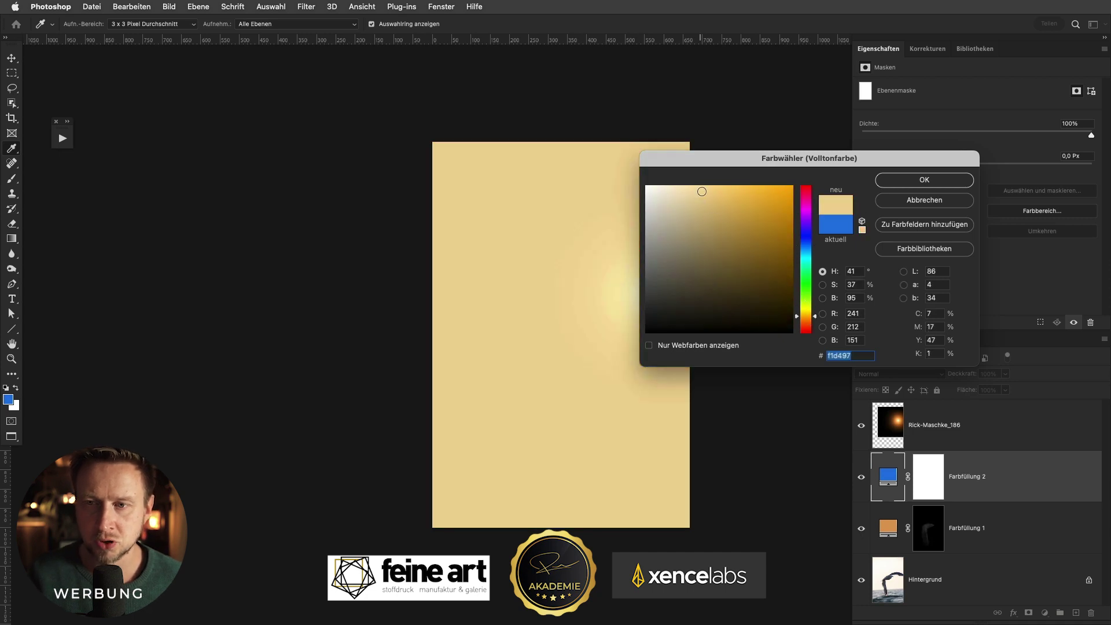
{"action": "left_click", "coordinate": [924, 180]}
Set the yellow fill to Linear abw. (Add.) at 65% fill and invert its mask
{"action": "left_click", "coordinate": [912, 374]}
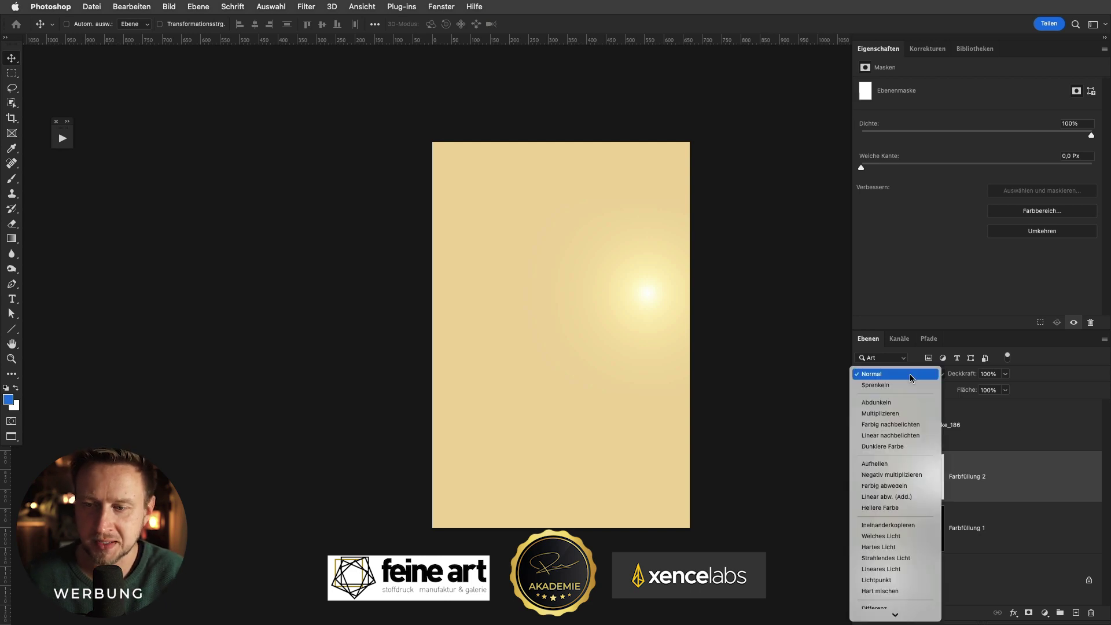
{"action": "left_click", "coordinate": [913, 498]}
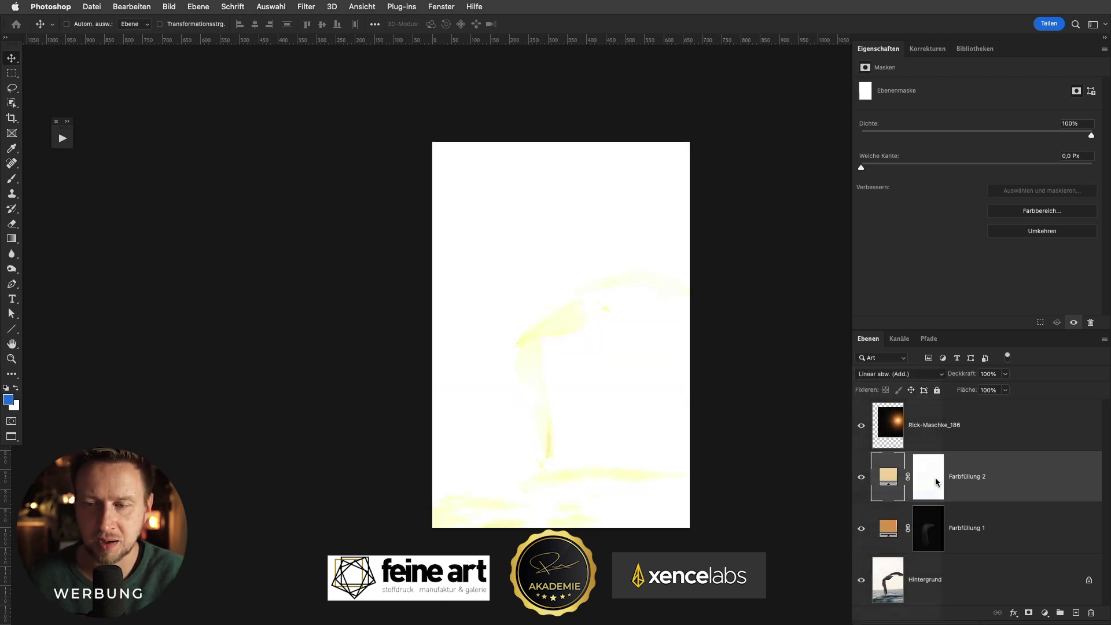
{"action": "left_click_drag", "start_coordinate": [967, 390], "coordinate": [957, 392]}
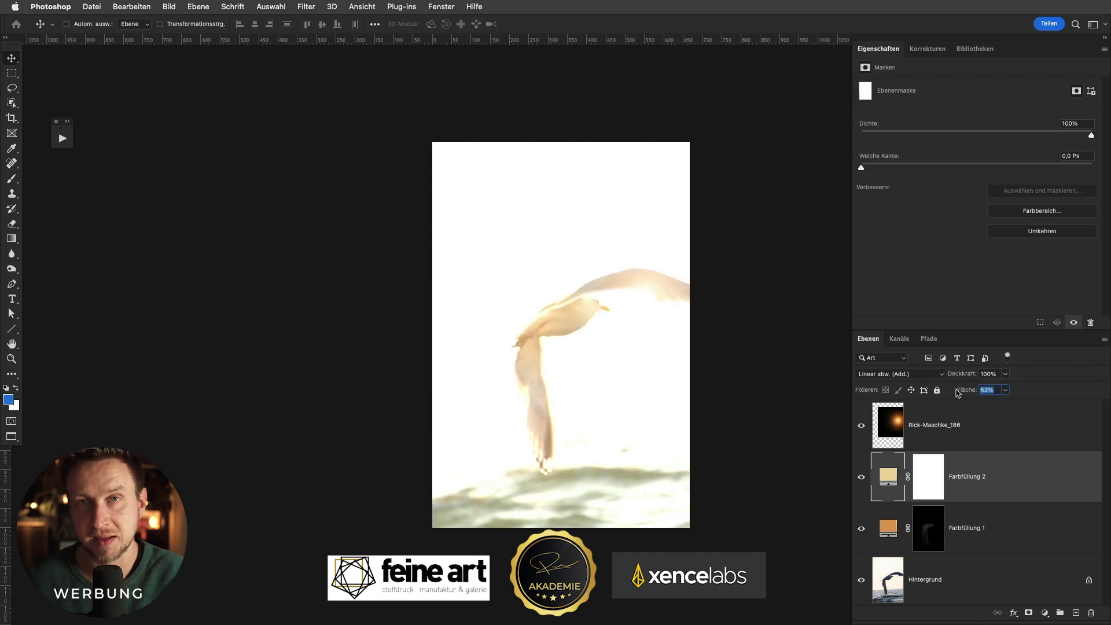
{"action": "type", "text": "65"}
{"action": "left_click", "coordinate": [928, 480]}
{"action": "key", "text": "ctrl+i"}
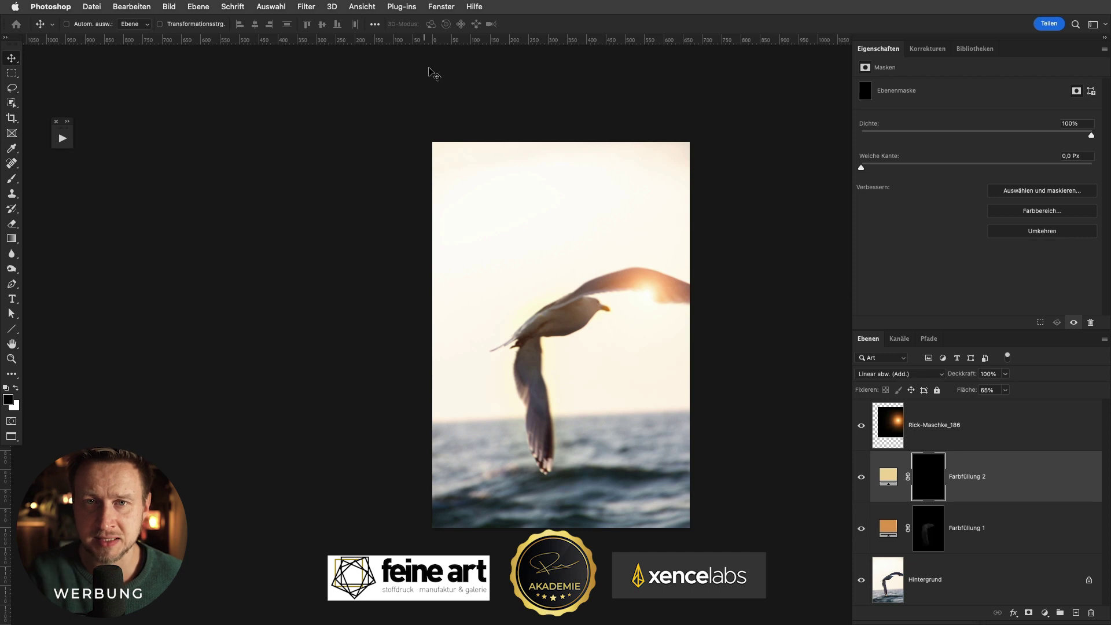
Set up the Brush tool at 10% opacity and 100% flow, sized down to about 40 px
{"action": "left_click", "coordinate": [441, 7]}
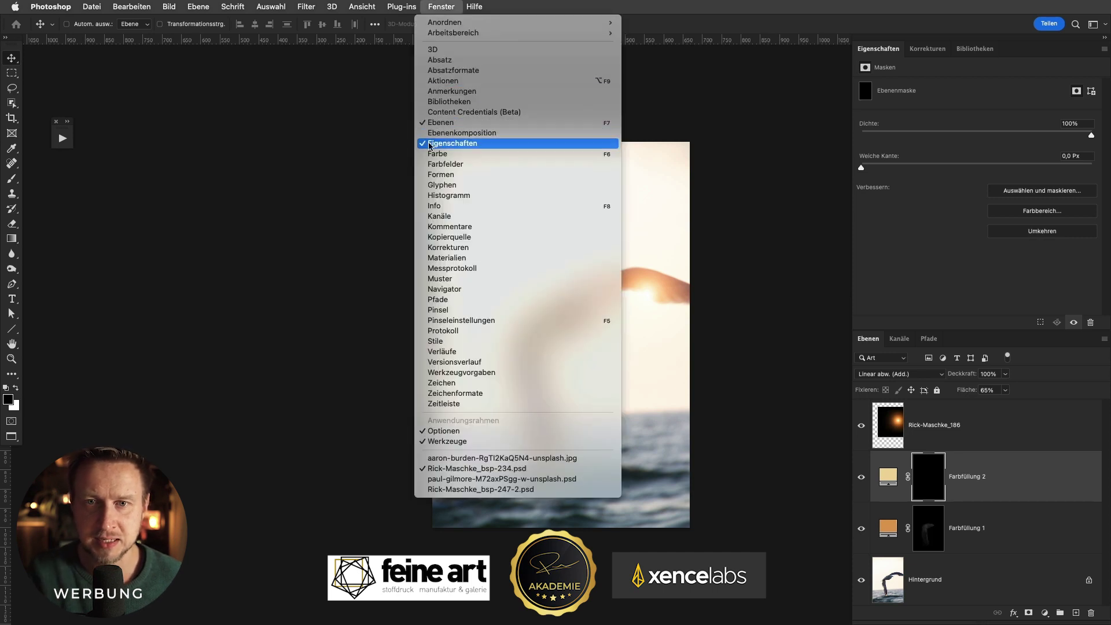
{"action": "left_click", "coordinate": [962, 235]}
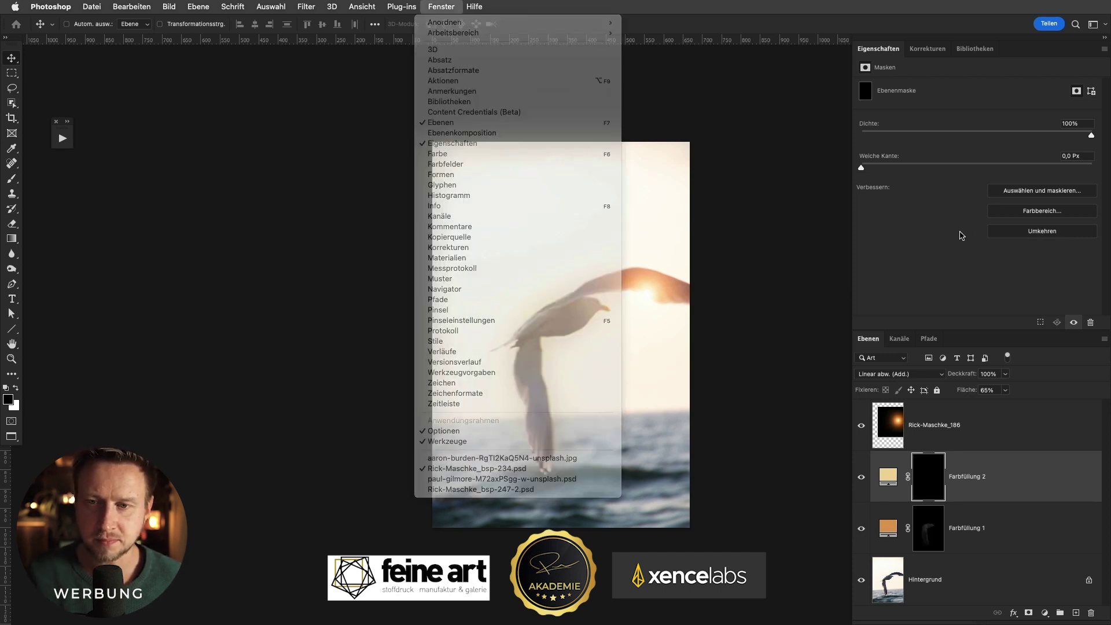
{"action": "left_click", "coordinate": [12, 178]}
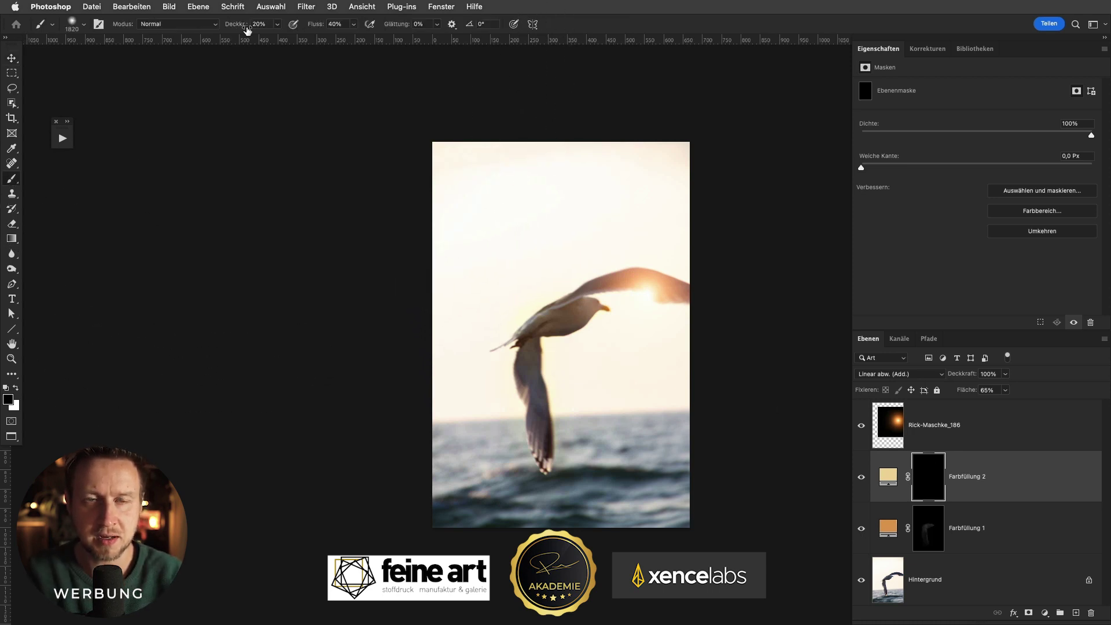
{"action": "key", "text": "q"}
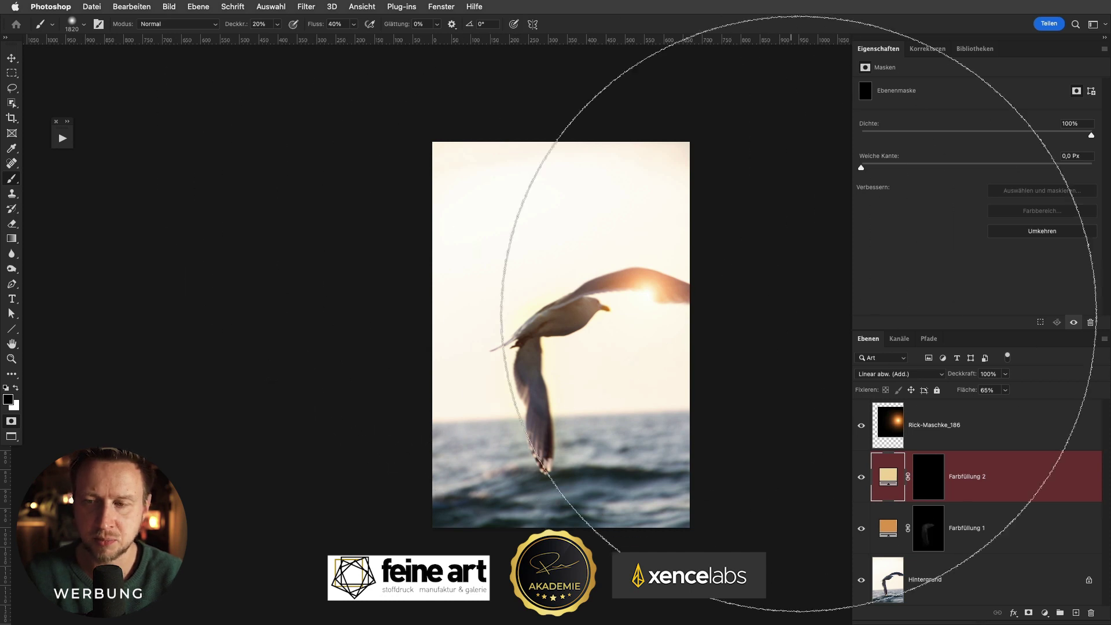
{"action": "key", "text": "1"}
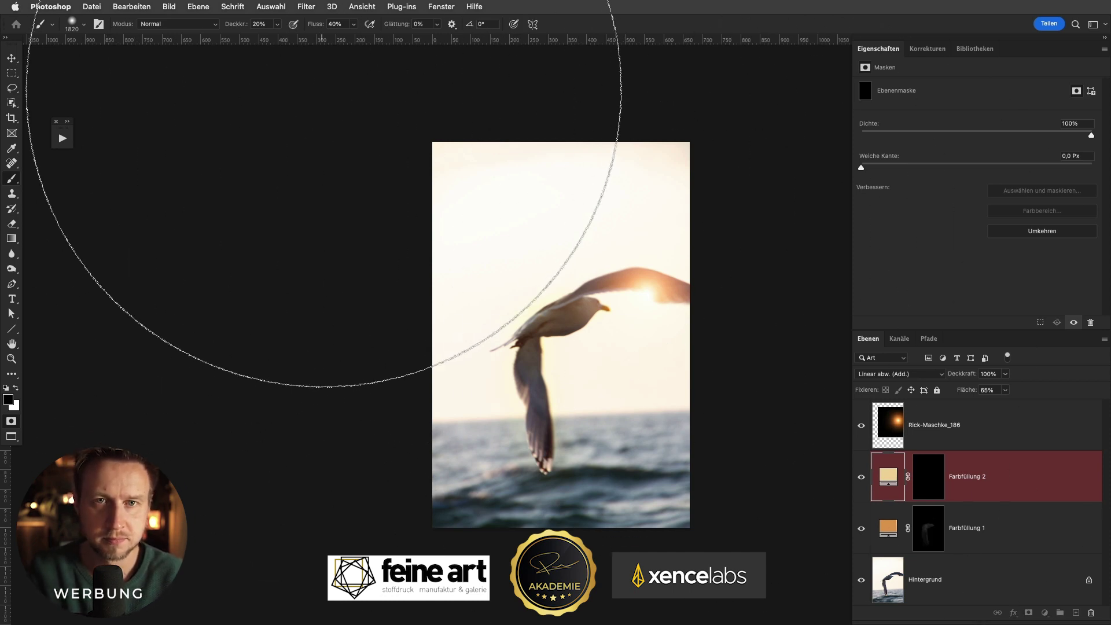
{"action": "key", "text": "shift+0"}
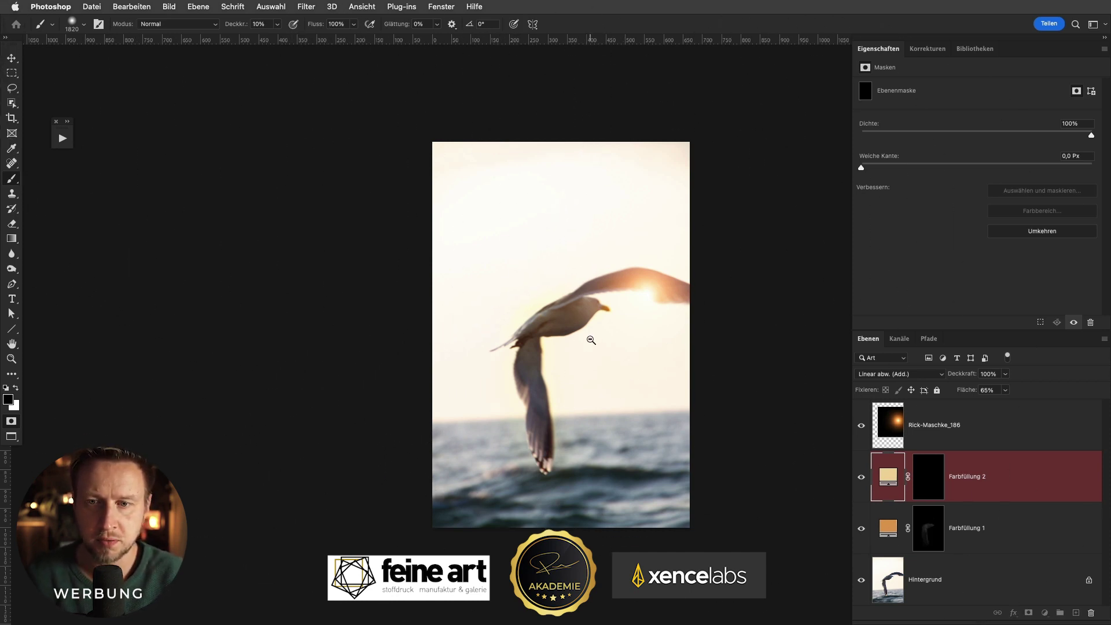
{"action": "scroll", "coordinate": [641, 327], "scroll_direction": "up", "scroll_amount": 5}
{"action": "left_click_drag", "start_coordinate": [596, 243], "coordinate": [159, 258]}
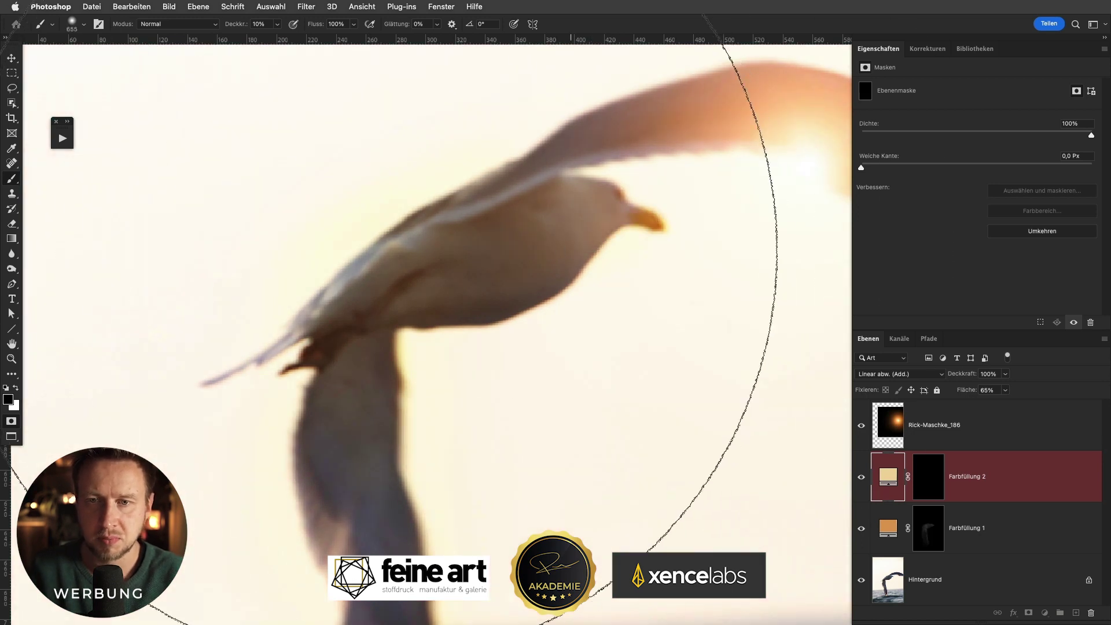
{"action": "left_click_drag", "start_coordinate": [570, 248], "coordinate": [290, 261]}
{"action": "left_click_drag", "start_coordinate": [588, 218], "coordinate": [614, 223]}
{"action": "key", "text": "x"}
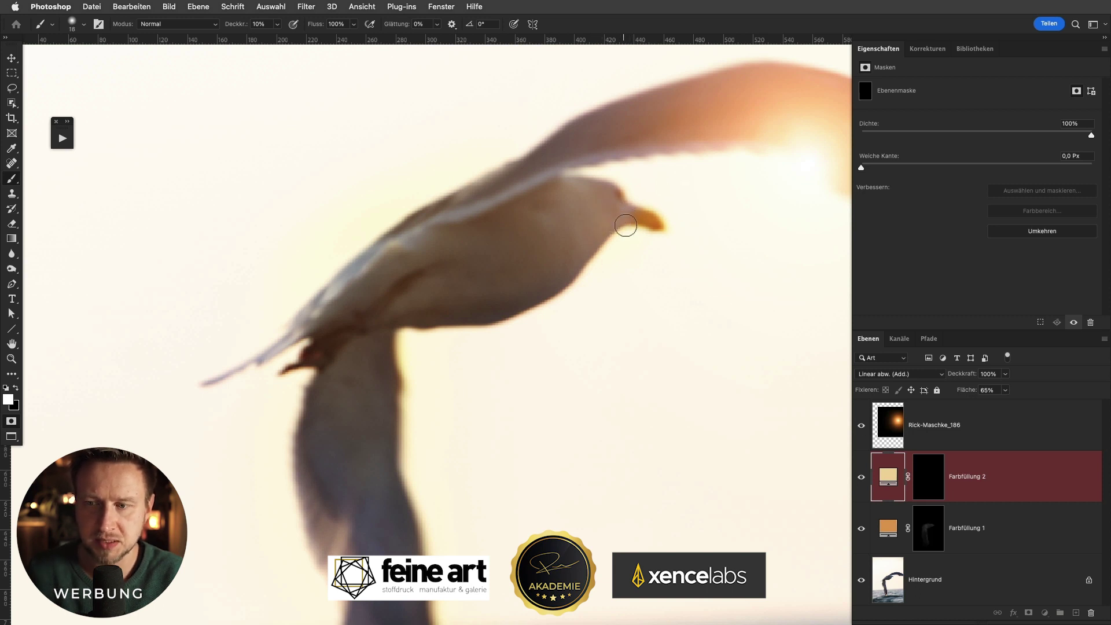
Paint white on the Farbfüllung 2 mask along the gull's edges, then compare with the fill toggled
{"action": "left_click", "coordinate": [934, 484]}
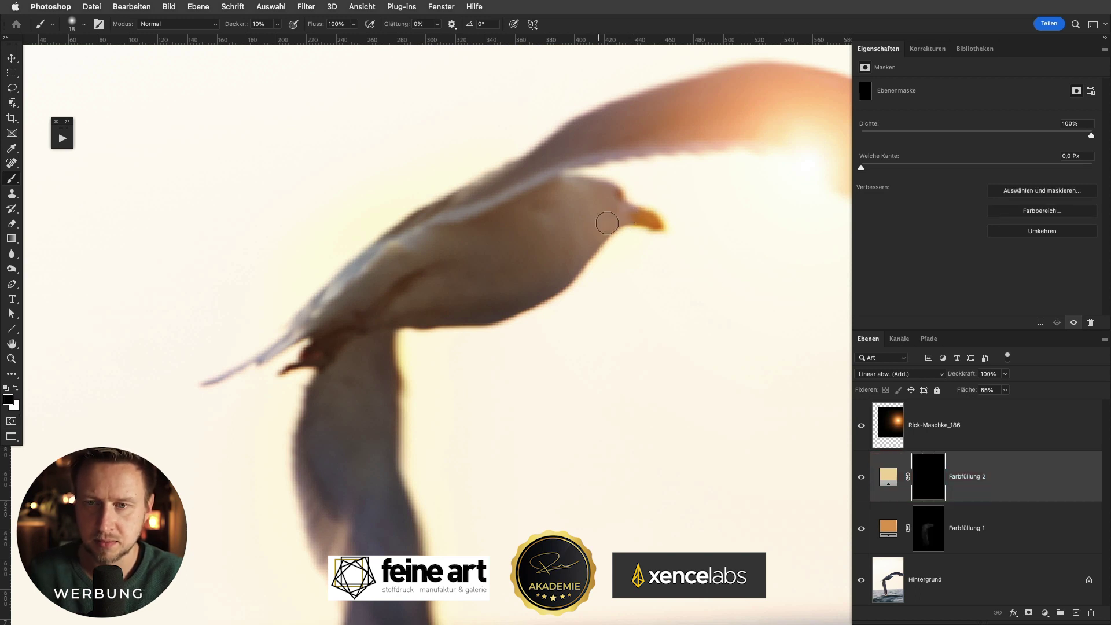
{"action": "key", "text": "bracketleft"}
{"action": "key", "text": "x"}
{"action": "key", "text": "bracketleft"}
{"action": "key", "text": "bracketleft"}
{"action": "key", "text": "bracketleft"}
{"action": "left_click_drag", "start_coordinate": [591, 256], "coordinate": [609, 256]}
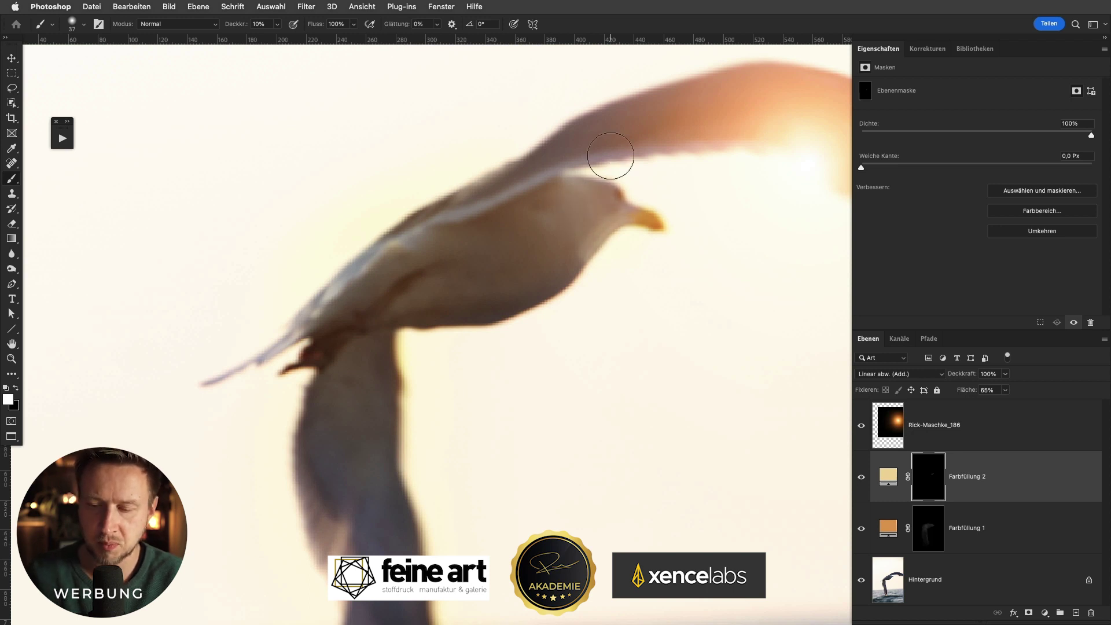
{"action": "mouse_move", "coordinate": [611, 223]}
{"action": "left_mouse_down"}
{"action": "mouse_move", "coordinate": [631, 235]}
{"action": "mouse_move", "coordinate": [615, 228]}
{"action": "mouse_move", "coordinate": [660, 224]}
{"action": "mouse_move", "coordinate": [587, 185]}
{"action": "mouse_move", "coordinate": [613, 207]}
{"action": "left_mouse_up"}
{"action": "scroll", "coordinate": [635, 195], "scroll_direction": "down", "scroll_amount": 5}
{"action": "scroll", "coordinate": [607, 207], "scroll_direction": "up", "scroll_amount": 1}
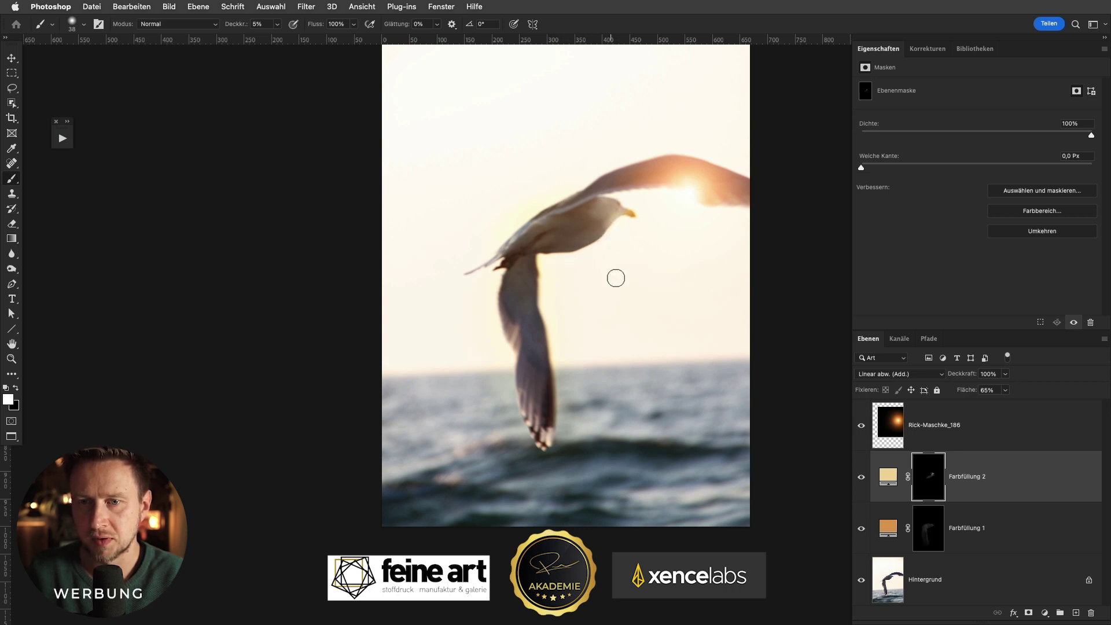
{"action": "left_click_drag", "start_coordinate": [614, 278], "coordinate": [548, 287]}
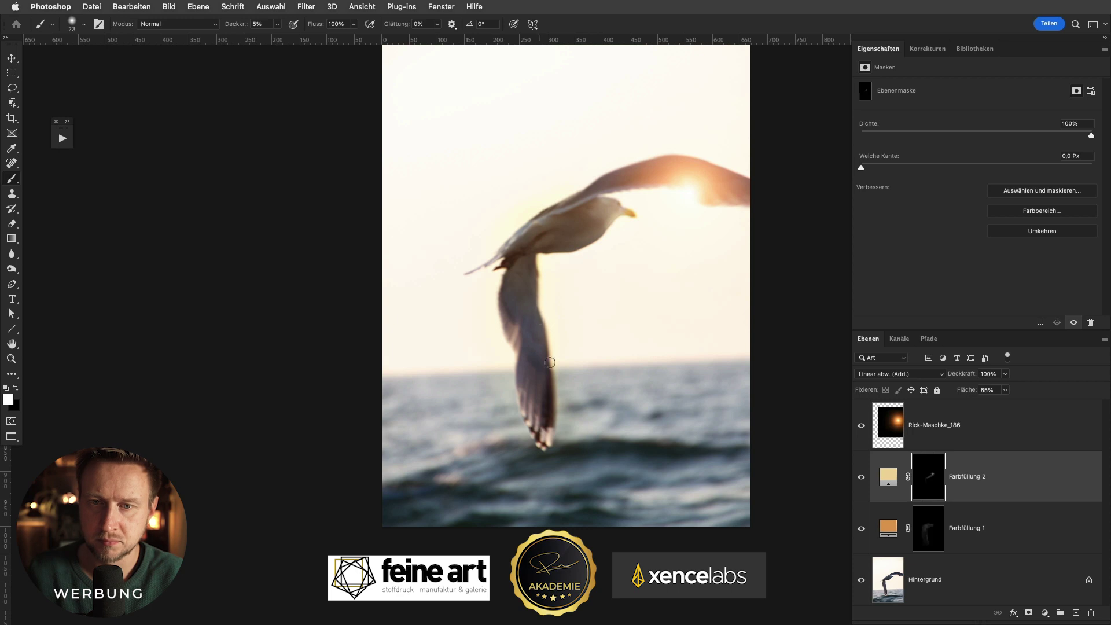
{"action": "left_click", "coordinate": [861, 477]}
{"action": "left_click", "coordinate": [862, 478]}
{"action": "scroll", "coordinate": [657, 345], "scroll_direction": "down", "scroll_amount": 2}
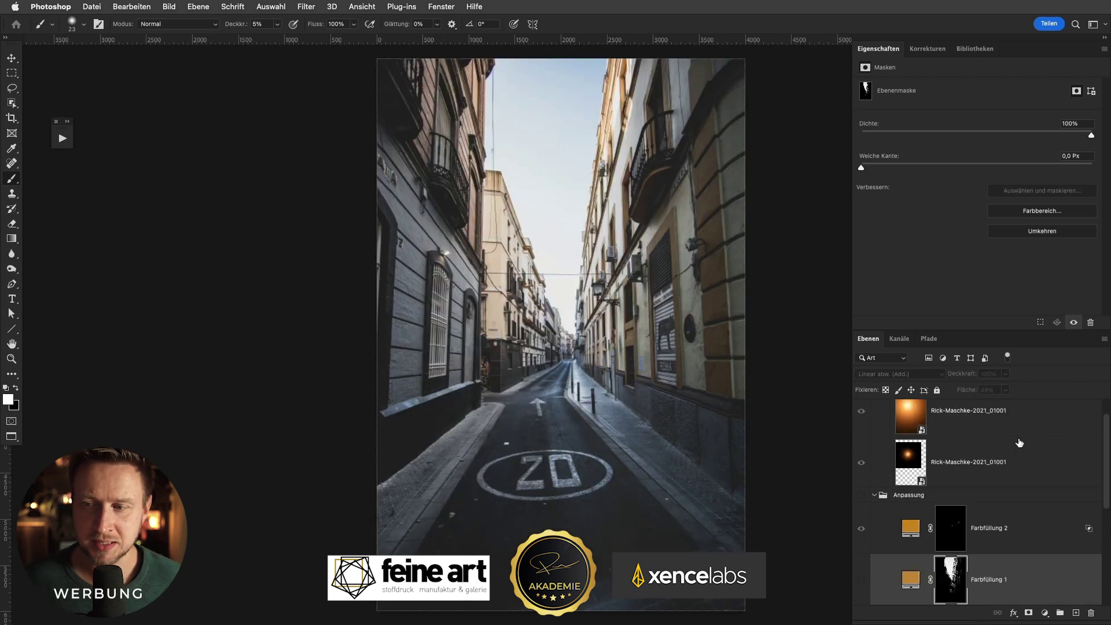
Turn on Lichttextur, hide the top texture, show the lower sun-glow layer and duplicate it
{"action": "scroll", "coordinate": [1107, 424], "scroll_direction": "up", "scroll_amount": 2}
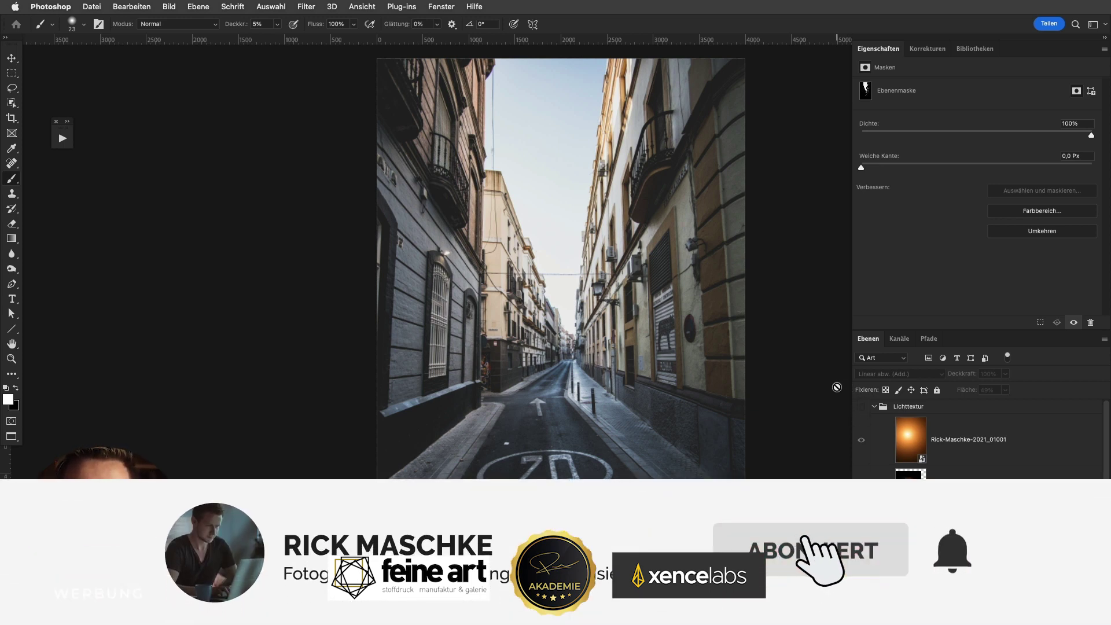
{"action": "left_click", "coordinate": [862, 410]}
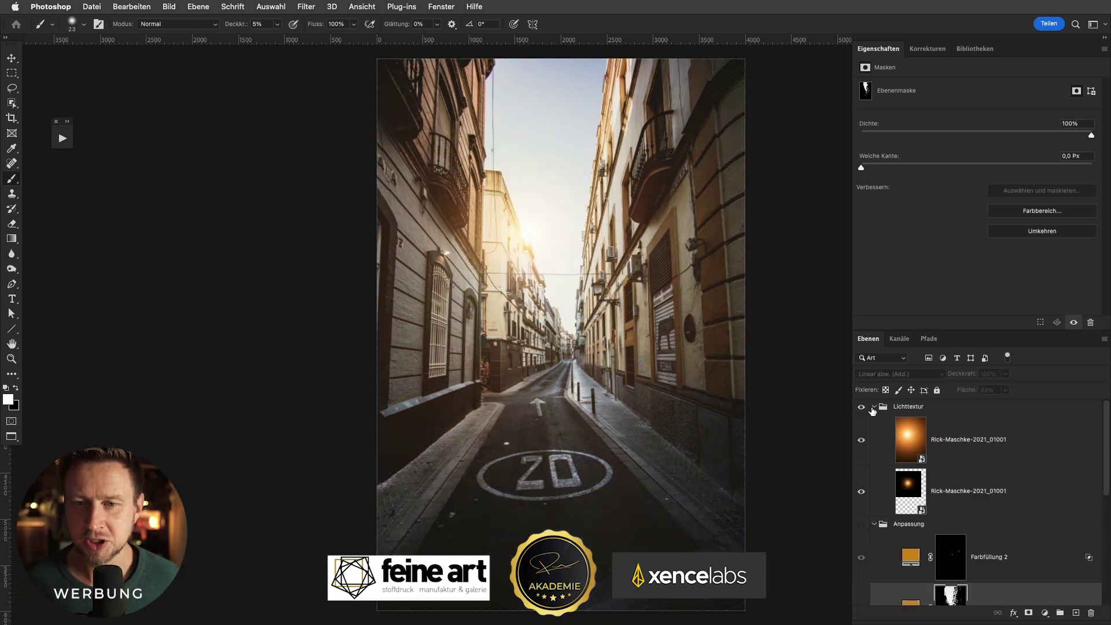
{"action": "left_click", "coordinate": [861, 440]}
{"action": "left_click", "coordinate": [861, 491]}
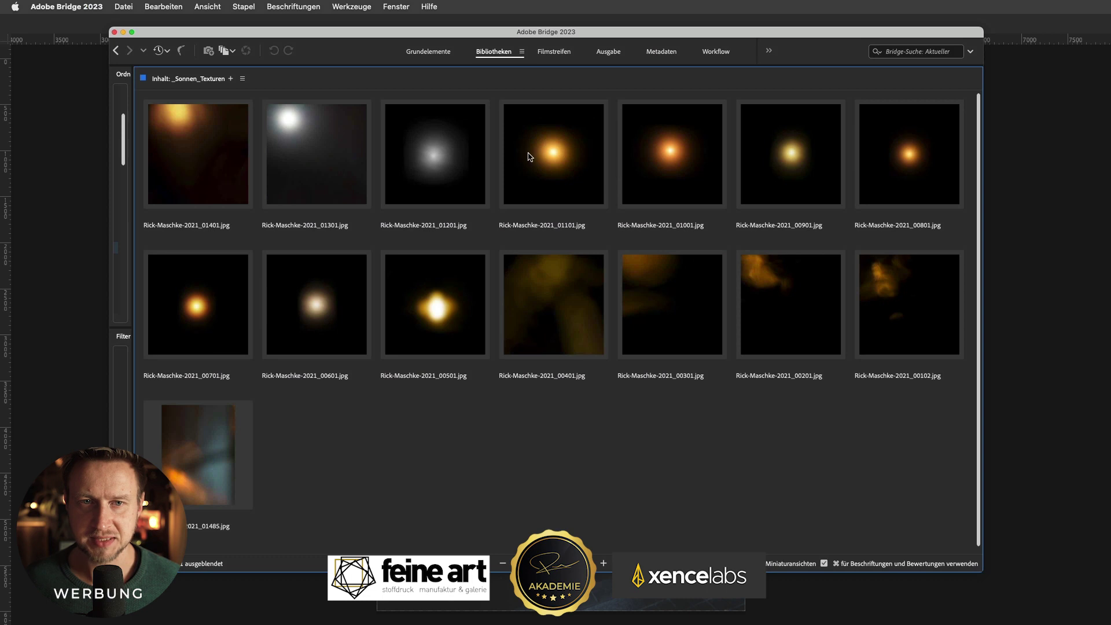
{"action": "left_click", "coordinate": [528, 155]}
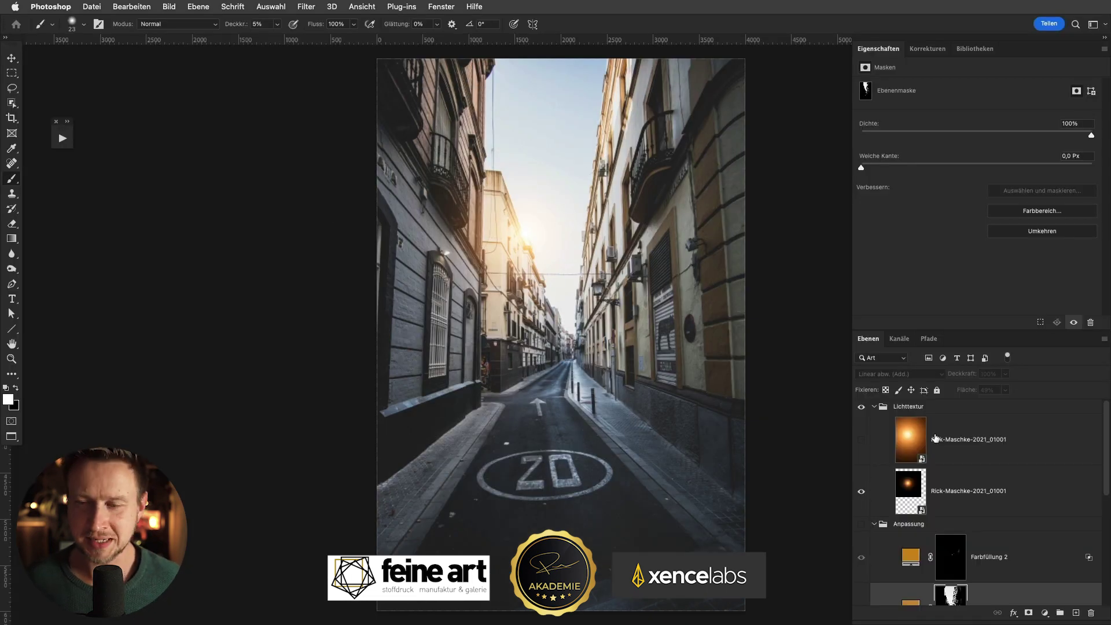
{"action": "left_click", "coordinate": [907, 493]}
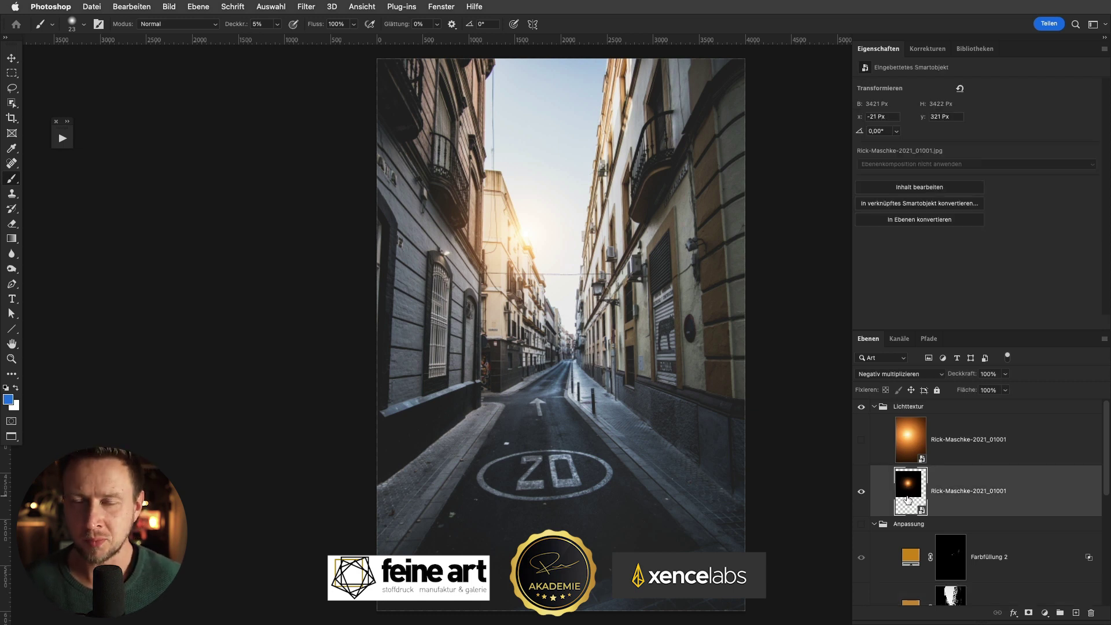
{"action": "key", "text": "ctrl+j"}
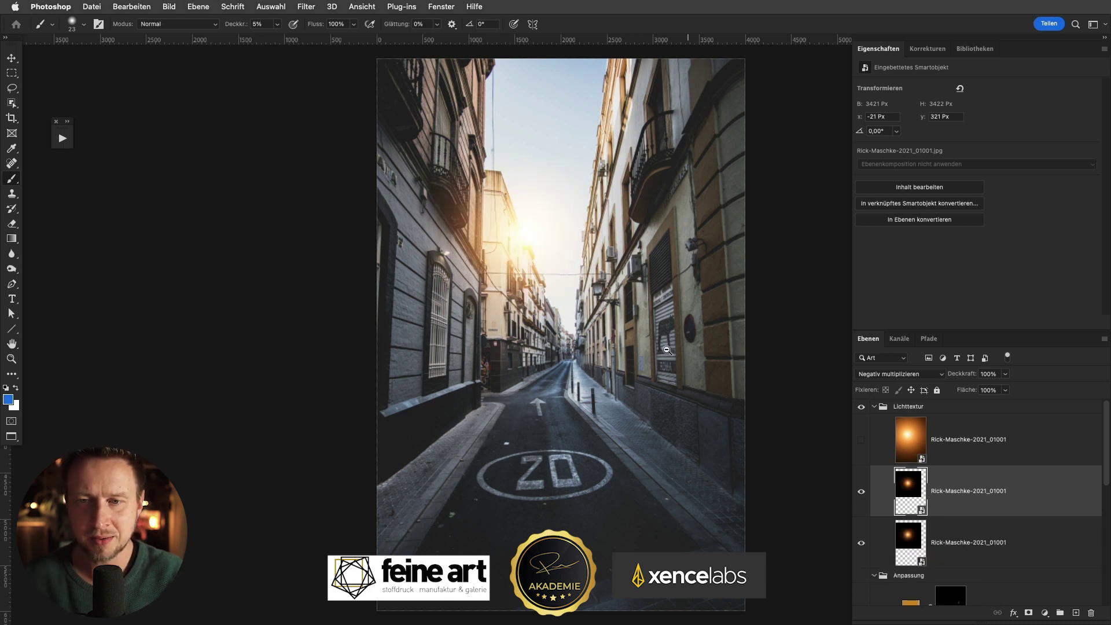
{"action": "scroll", "coordinate": [627, 342], "scroll_direction": "down", "scroll_amount": 3}
Free Transform the glow copy to about 2300%, rasterise it, and reposition it over the street
{"action": "left_click", "coordinate": [132, 7]}
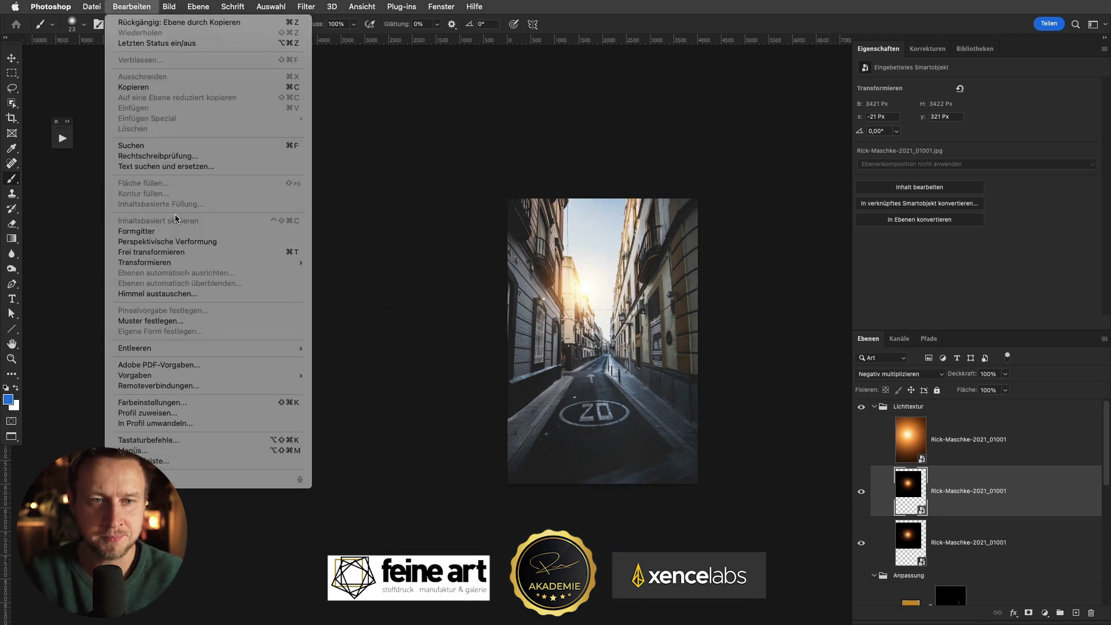
{"action": "left_click", "coordinate": [179, 252]}
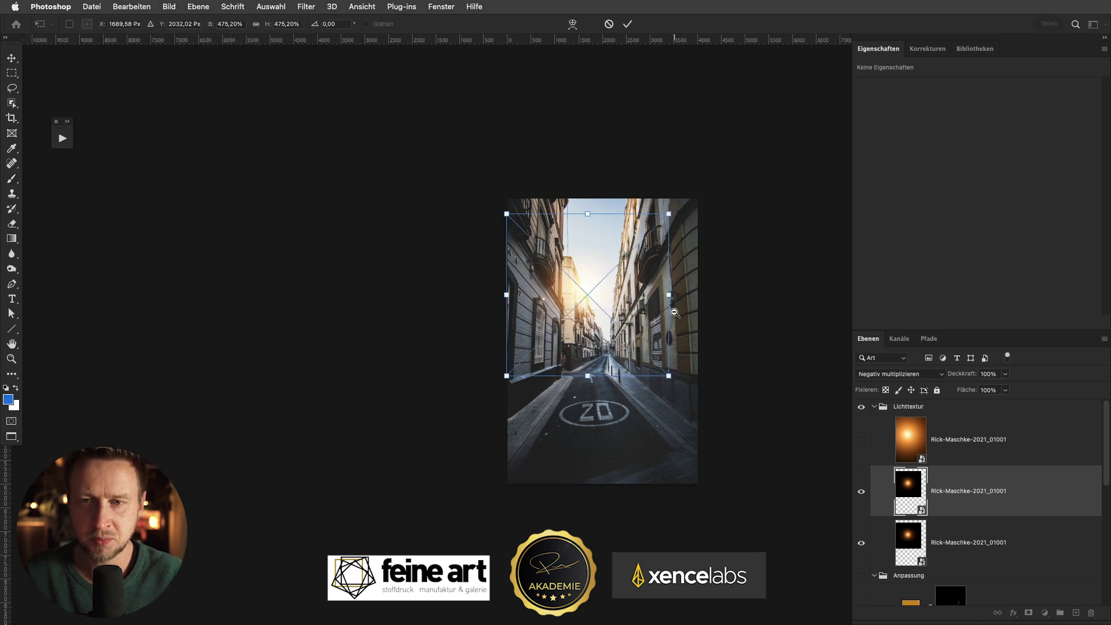
{"action": "scroll", "coordinate": [677, 326], "scroll_direction": "down", "scroll_amount": 2}
{"action": "scroll", "coordinate": [546, 305], "scroll_direction": "right", "scroll_amount": 3}
{"action": "mouse_move", "coordinate": [542, 323]}
{"action": "left_mouse_down"}
{"action": "mouse_move", "coordinate": [791, 517]}
{"action": "mouse_move", "coordinate": [808, 518]}
{"action": "left_mouse_up"}
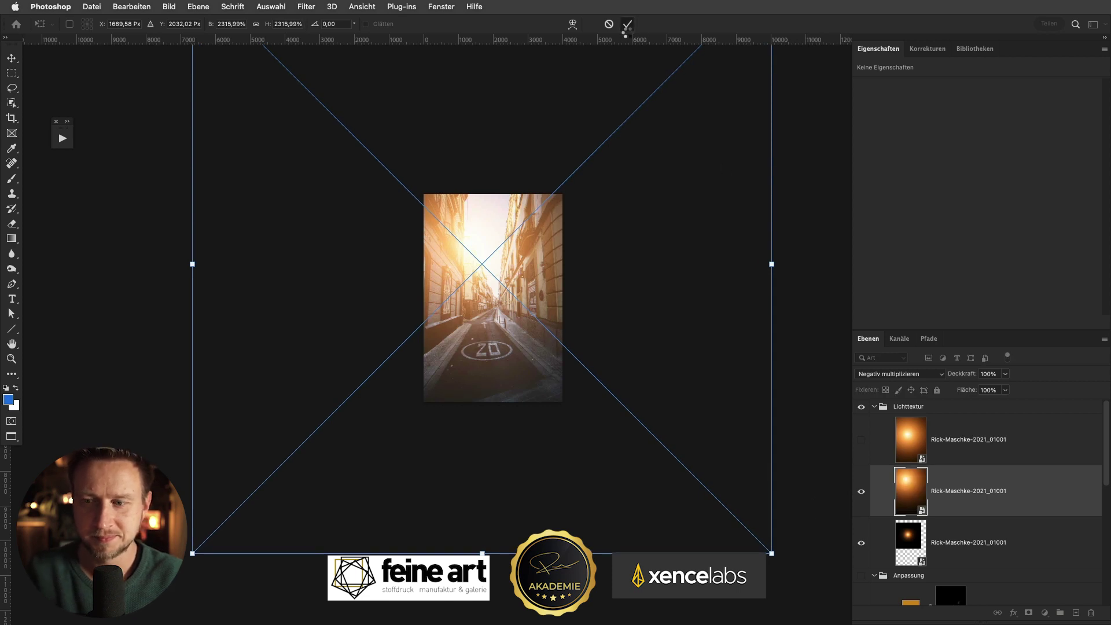
{"action": "left_click", "coordinate": [627, 26]}
{"action": "left_click", "coordinate": [528, 294]}
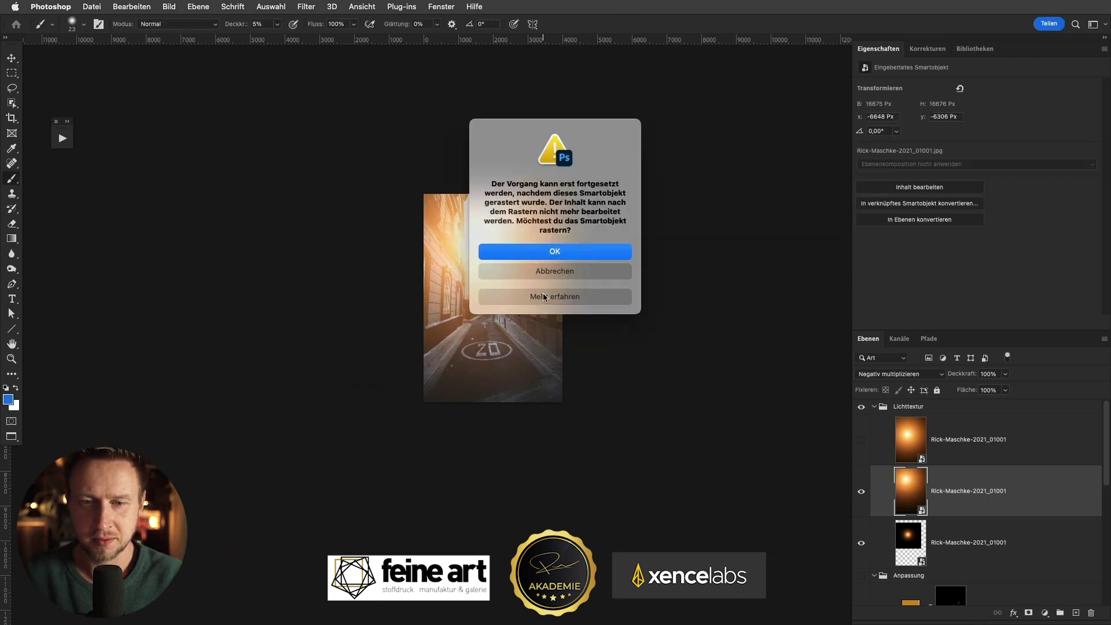
{"action": "key", "text": "Return"}
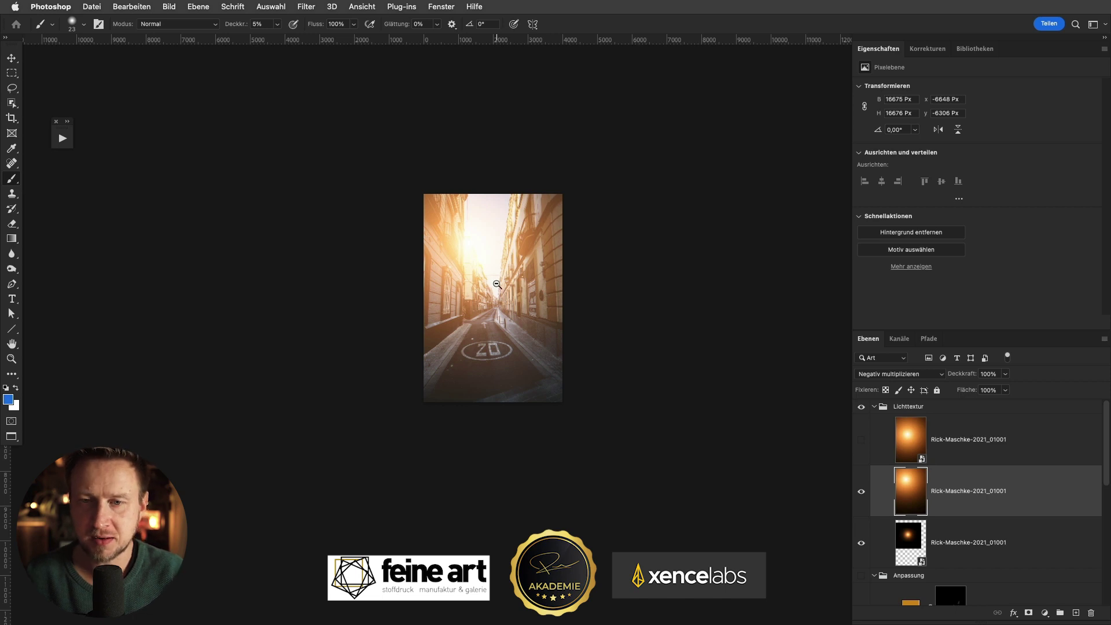
{"action": "scroll", "coordinate": [497, 284], "scroll_direction": "up", "scroll_amount": 3}
{"action": "key", "text": "v"}
{"action": "left_click_drag", "start_coordinate": [521, 280], "coordinate": [527, 268]}
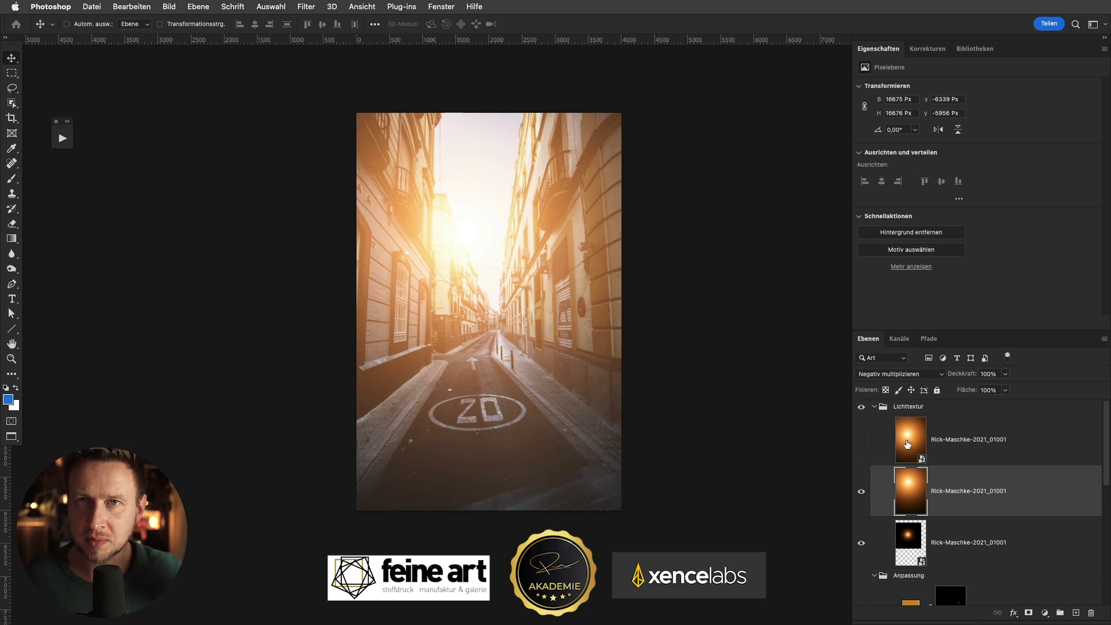
Try the enlarged glow in Weiches Licht at 50% opacity, re-show the top texture, then delete the enlarged layer
{"action": "left_click", "coordinate": [910, 374]}
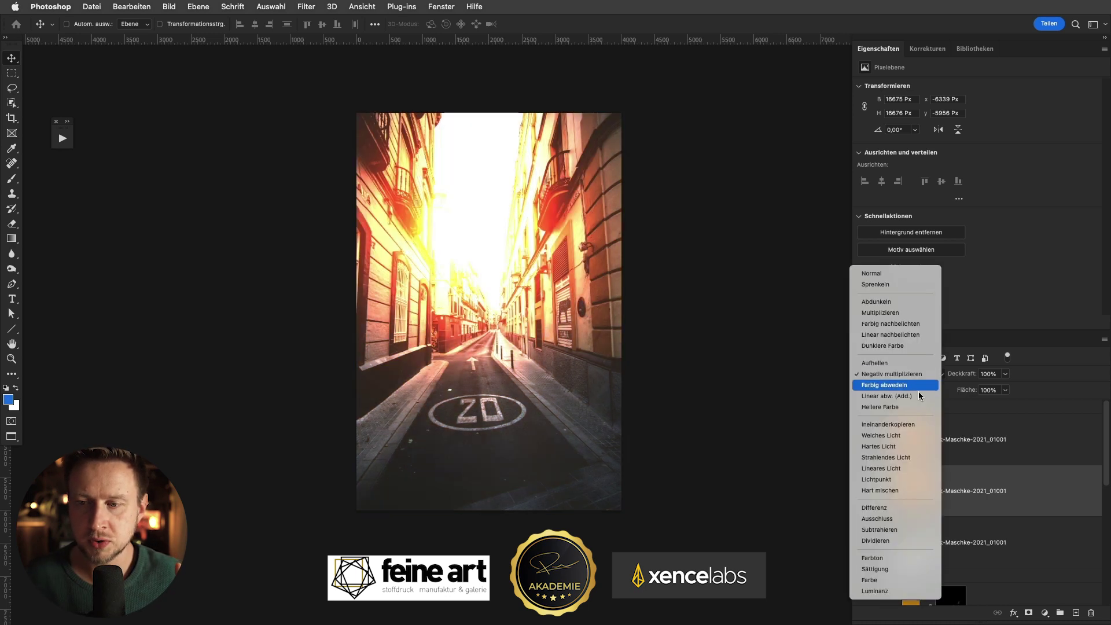
{"action": "left_click", "coordinate": [910, 436]}
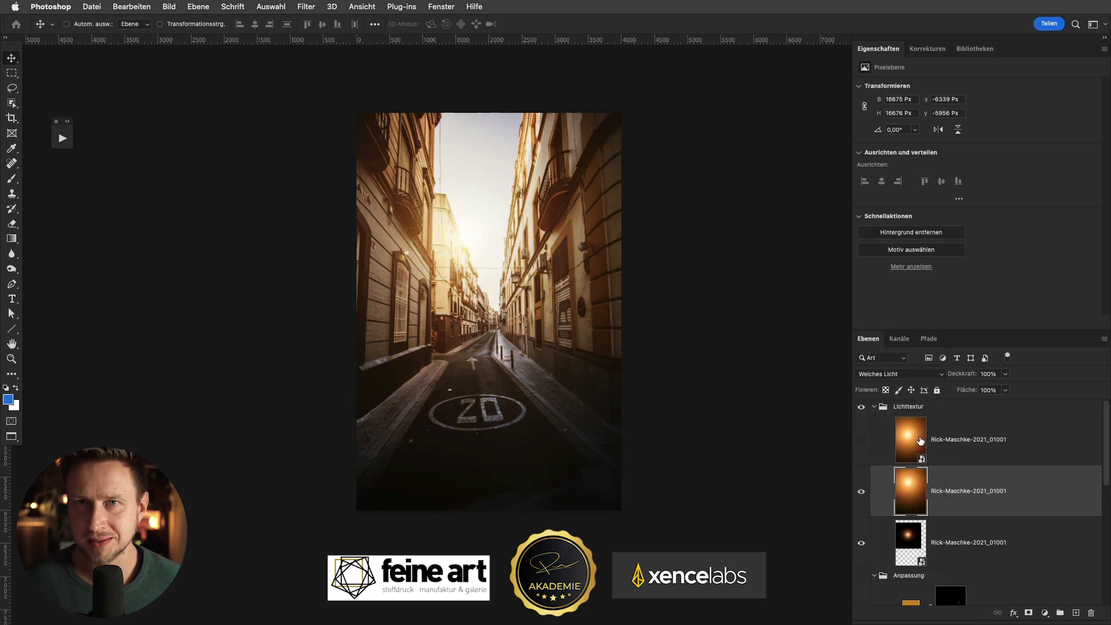
{"action": "left_click_drag", "start_coordinate": [960, 373], "coordinate": [942, 374]}
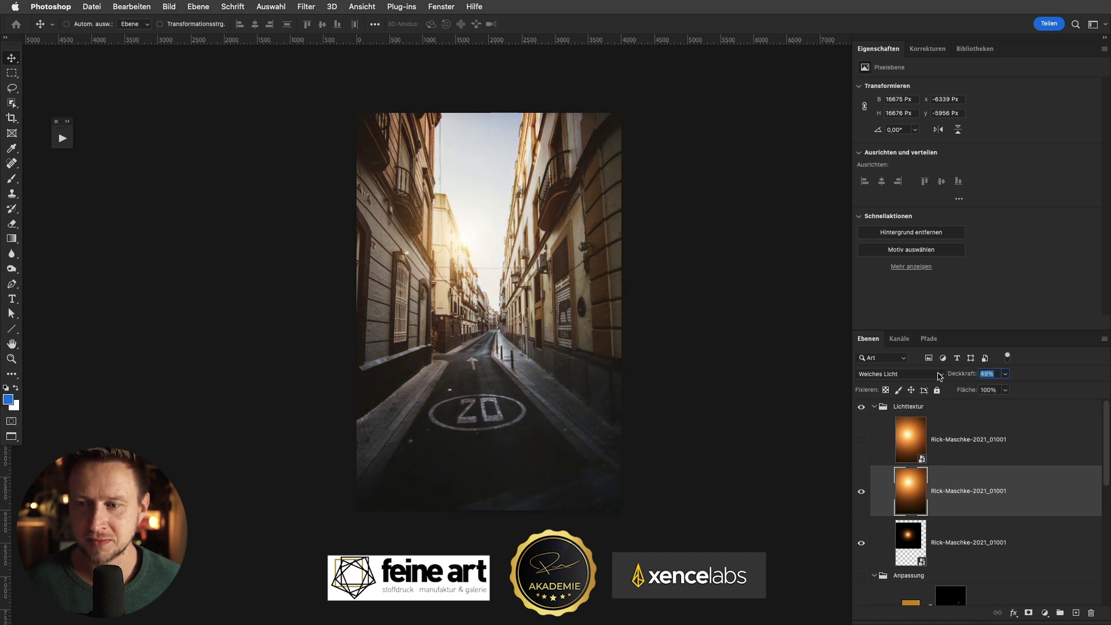
{"action": "left_click_drag", "start_coordinate": [940, 376], "coordinate": [942, 377]}
{"action": "left_click", "coordinate": [862, 412]}
{"action": "left_click", "coordinate": [862, 412]}
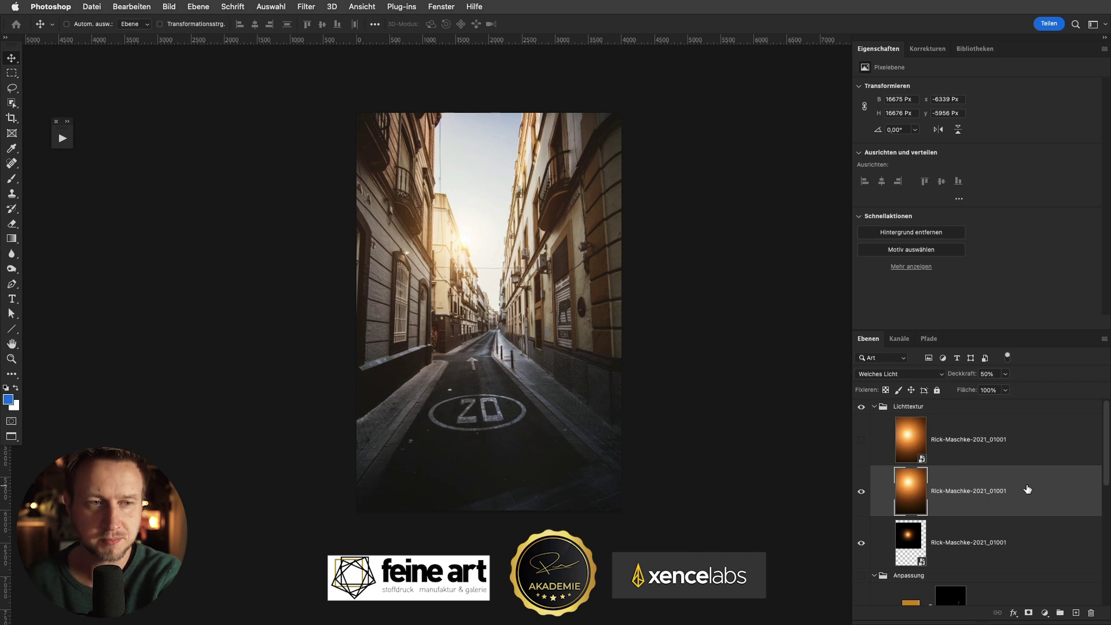
{"action": "left_click", "coordinate": [862, 440]}
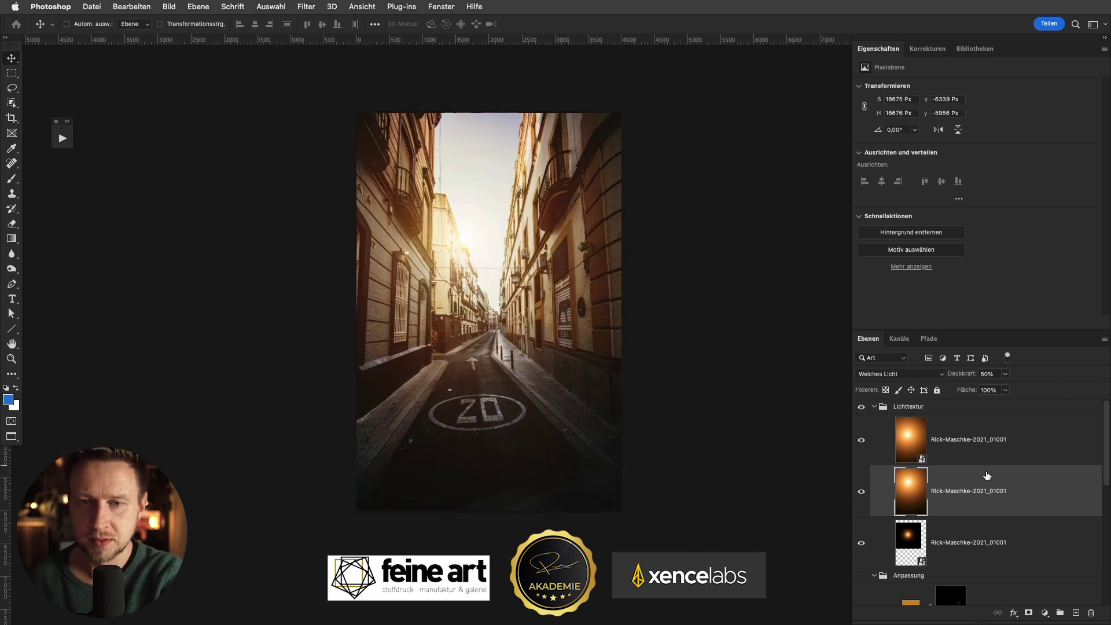
{"action": "key", "text": "Delete"}
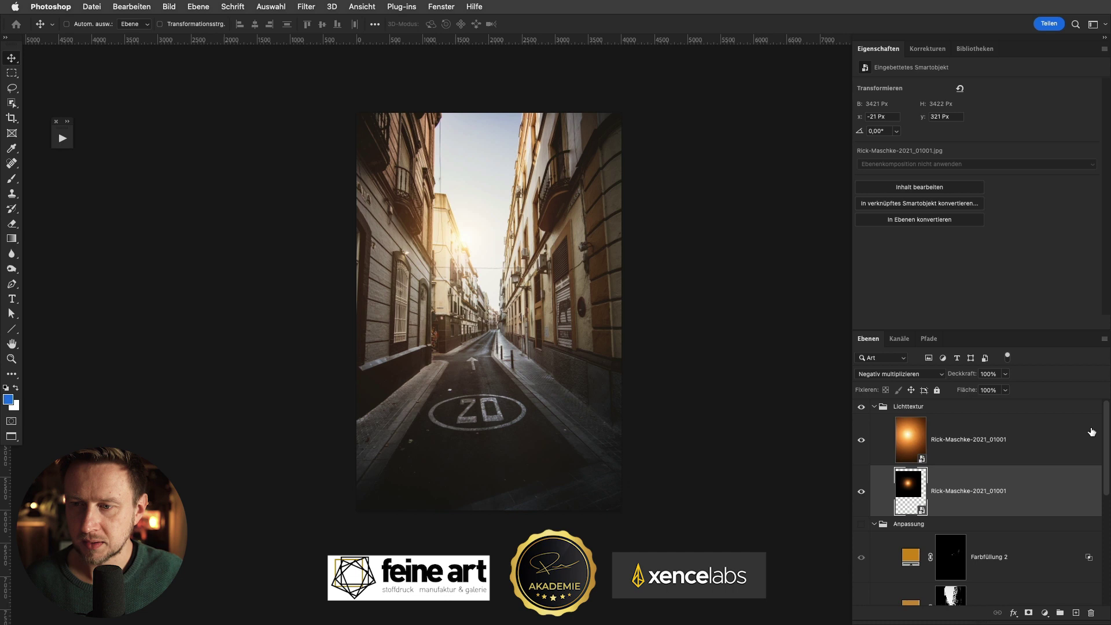
Select and expand the Anpassung group in the Layers panel, then switch its visibility back on
{"action": "left_click", "coordinate": [1007, 446]}
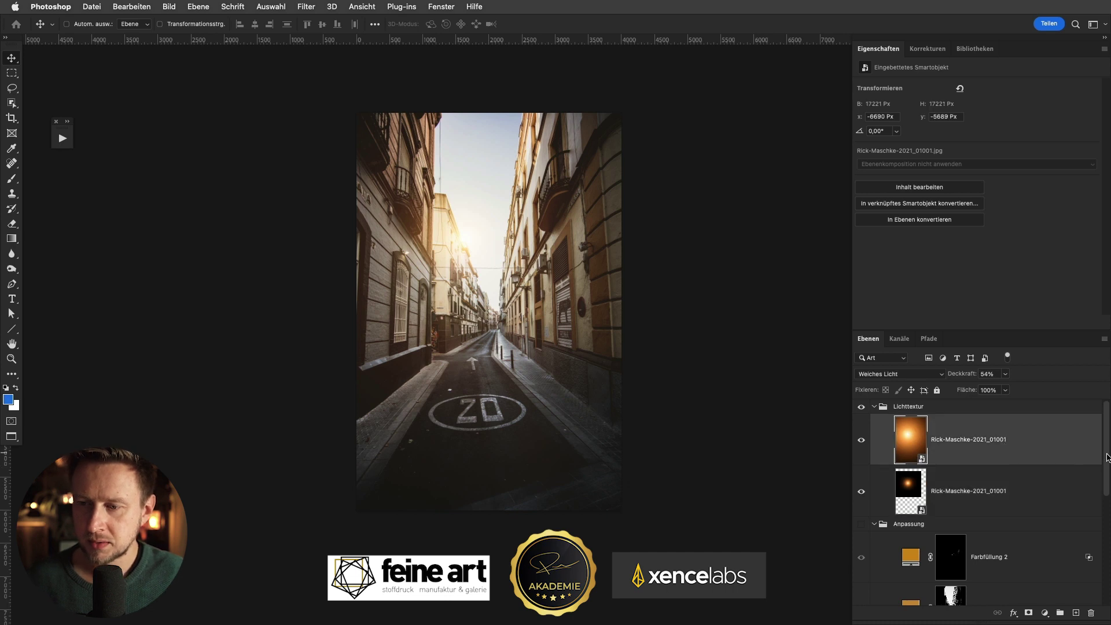
{"action": "scroll", "coordinate": [1099, 458], "scroll_direction": "down", "scroll_amount": 3}
{"action": "left_click", "coordinate": [1036, 471]}
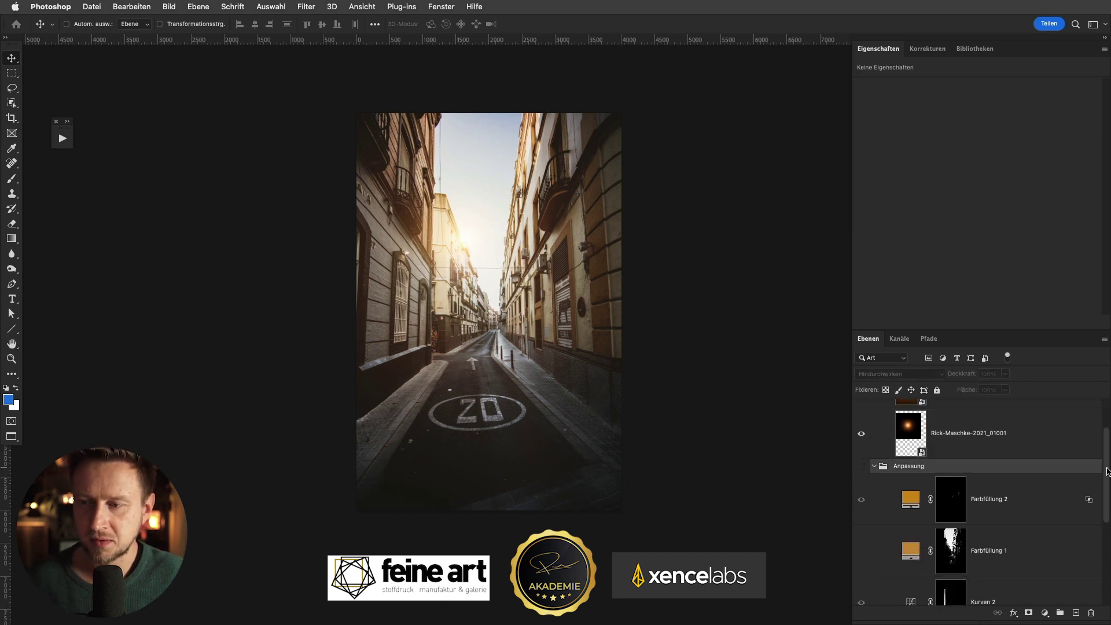
{"action": "left_click_drag", "start_coordinate": [1107, 471], "coordinate": [1095, 528]}
{"action": "scroll", "coordinate": [1093, 523], "scroll_direction": "up", "scroll_amount": 1}
{"action": "scroll", "coordinate": [1095, 510], "scroll_direction": "up", "scroll_amount": 2}
{"action": "scroll", "coordinate": [1095, 498], "scroll_direction": "up", "scroll_amount": 2}
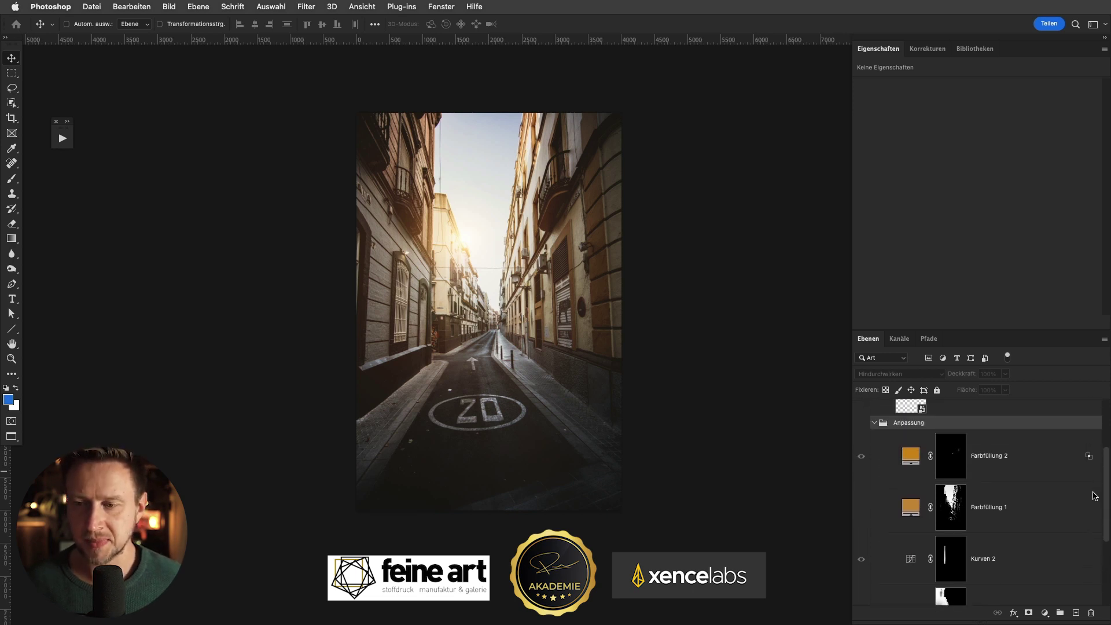
{"action": "left_click", "coordinate": [861, 427]}
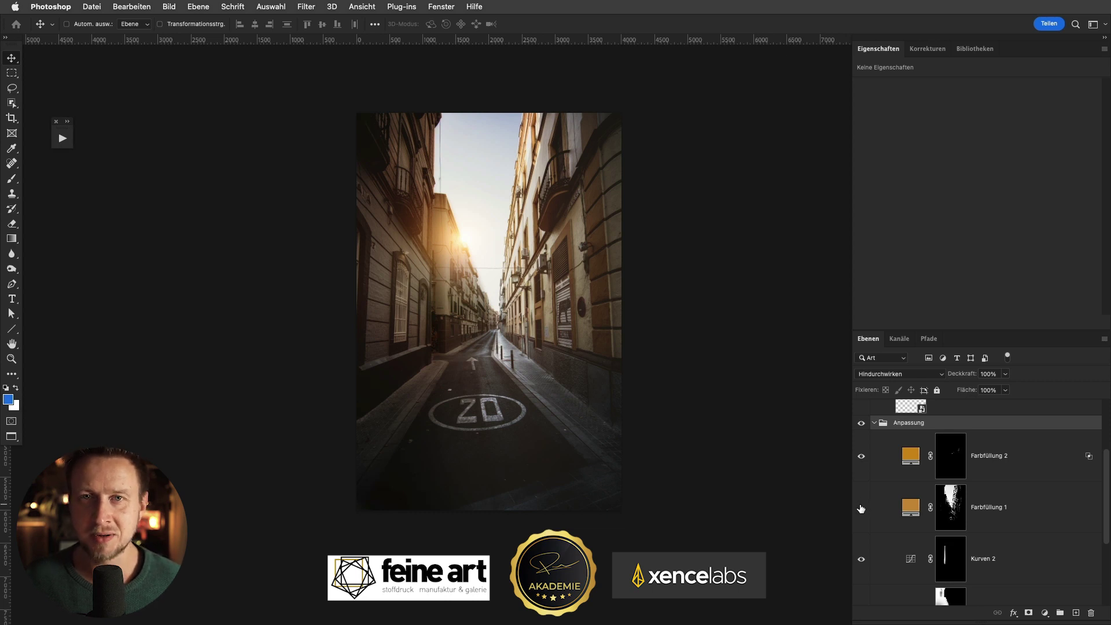
Duplicate Farbfüllung 1, move the copy to the top of the Anpassung group, and remove its mask
{"action": "left_click_drag", "start_coordinate": [524, 195], "coordinate": [567, 195]}
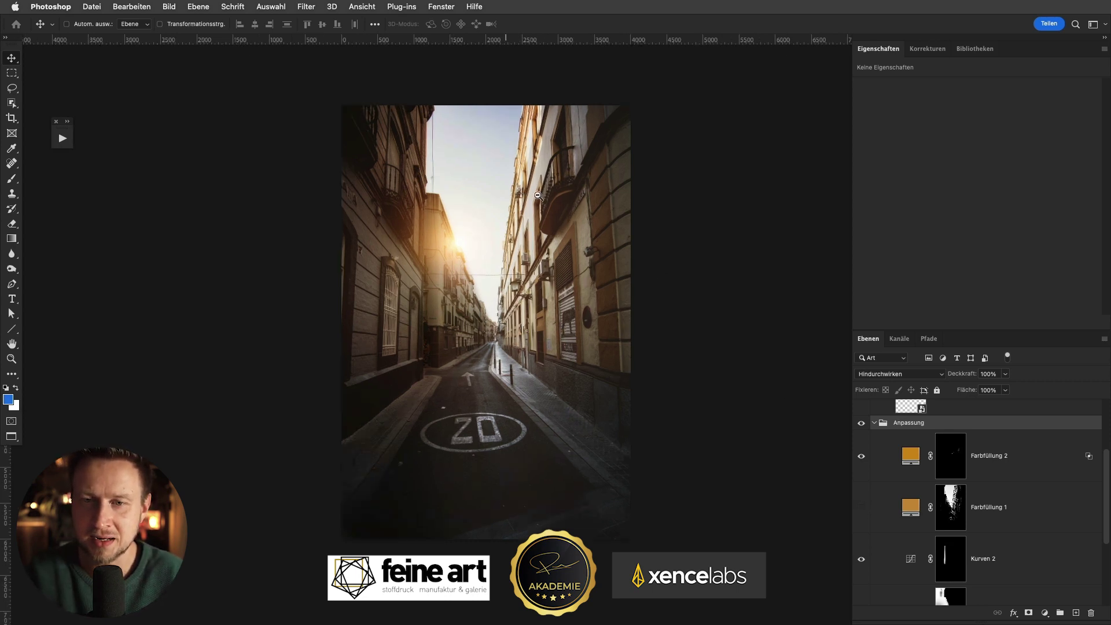
{"action": "scroll", "coordinate": [578, 370], "scroll_direction": "right", "scroll_amount": 2}
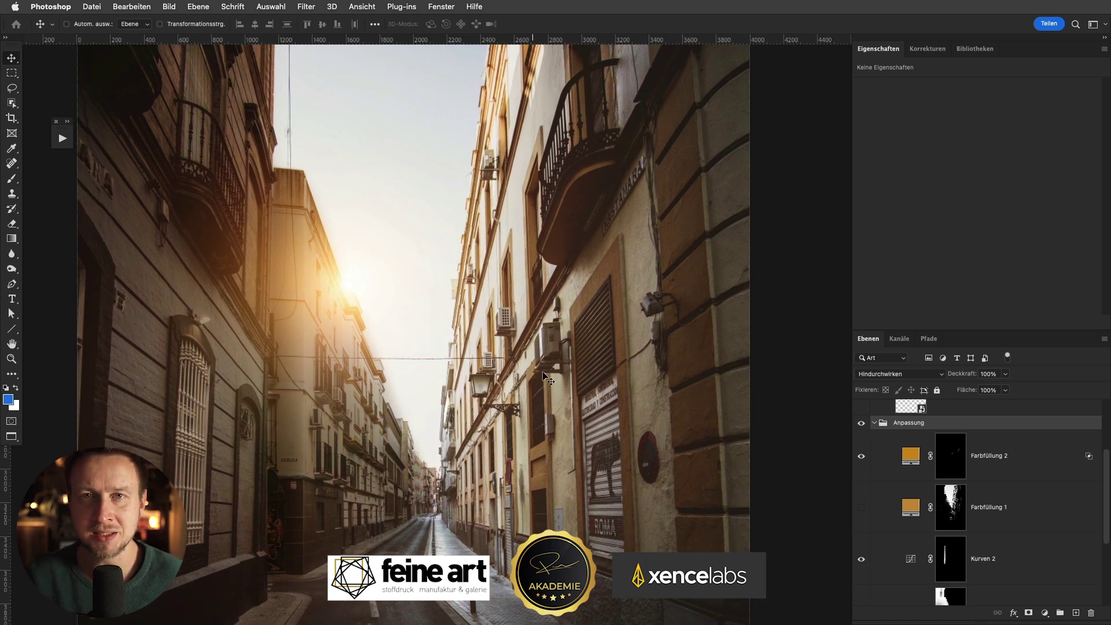
{"action": "left_click", "coordinate": [929, 460]}
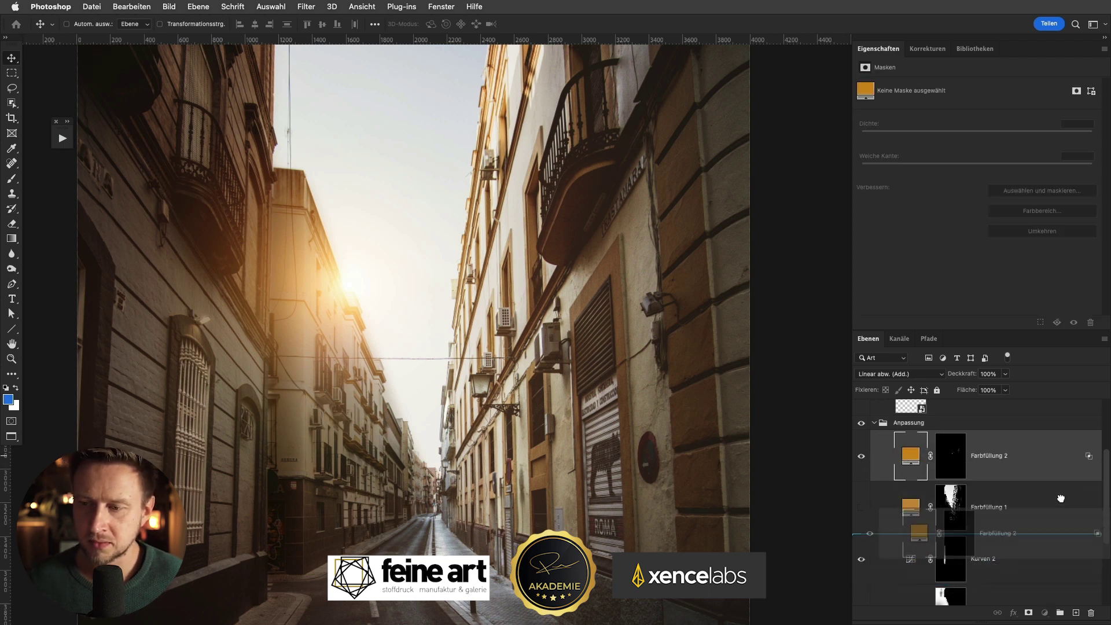
{"action": "left_click_drag", "start_coordinate": [1044, 520], "coordinate": [1074, 612]}
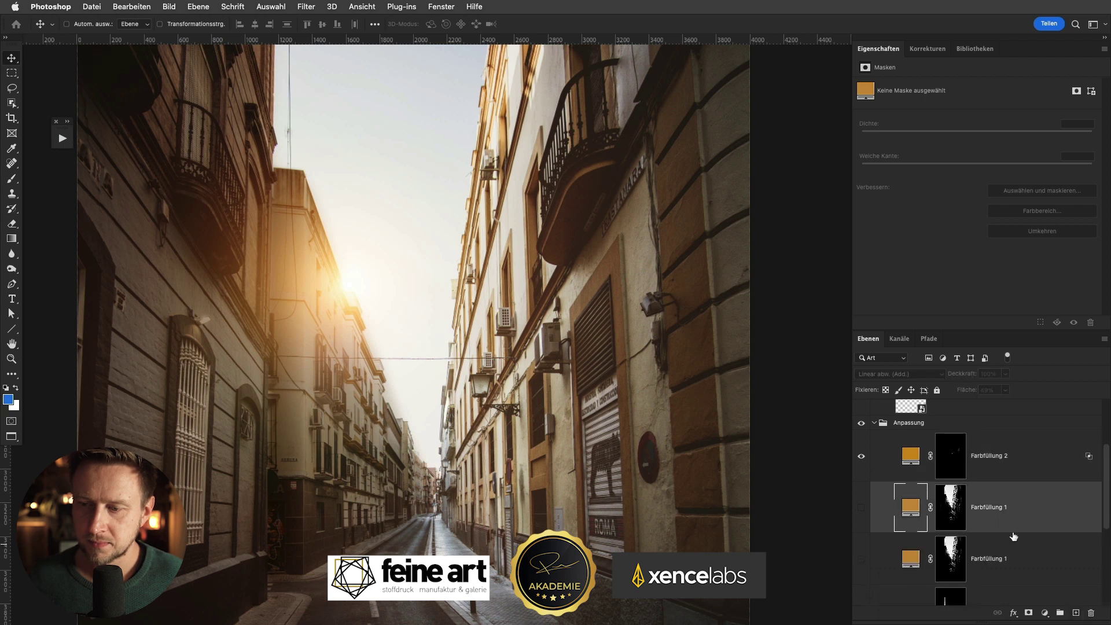
{"action": "left_click_drag", "start_coordinate": [952, 507], "coordinate": [955, 457]}
{"action": "right_click", "coordinate": [955, 455]}
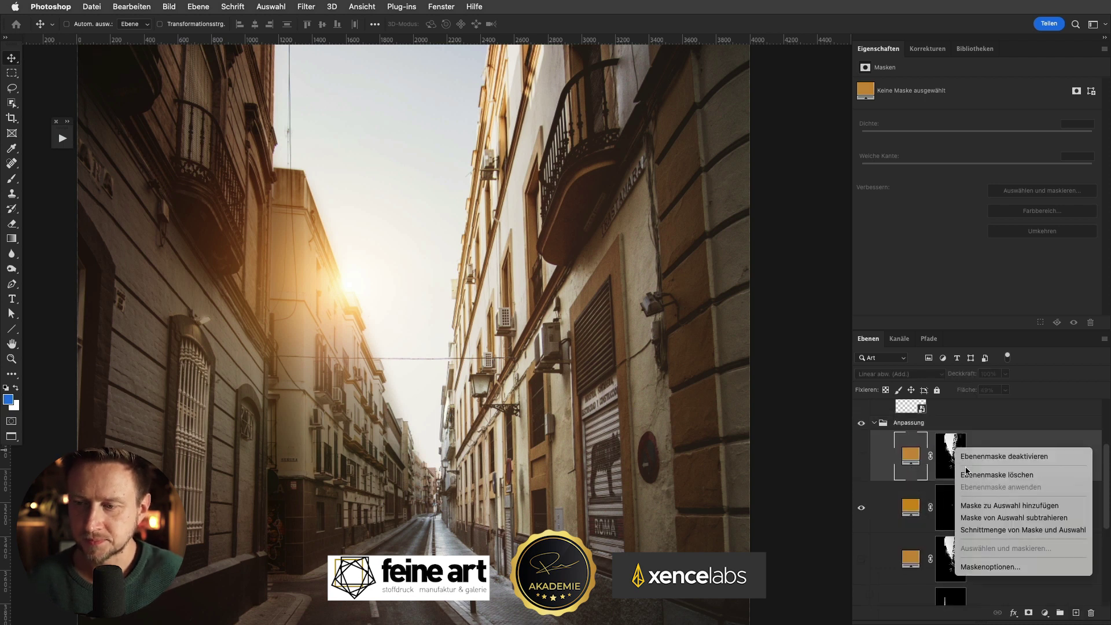
{"action": "left_click", "coordinate": [983, 472]}
Recolour the copied fill light beige, make it visible, and hide it behind a black mask
{"action": "double_click", "coordinate": [910, 455]}
{"action": "left_click_drag", "start_coordinate": [724, 227], "coordinate": [700, 195]}
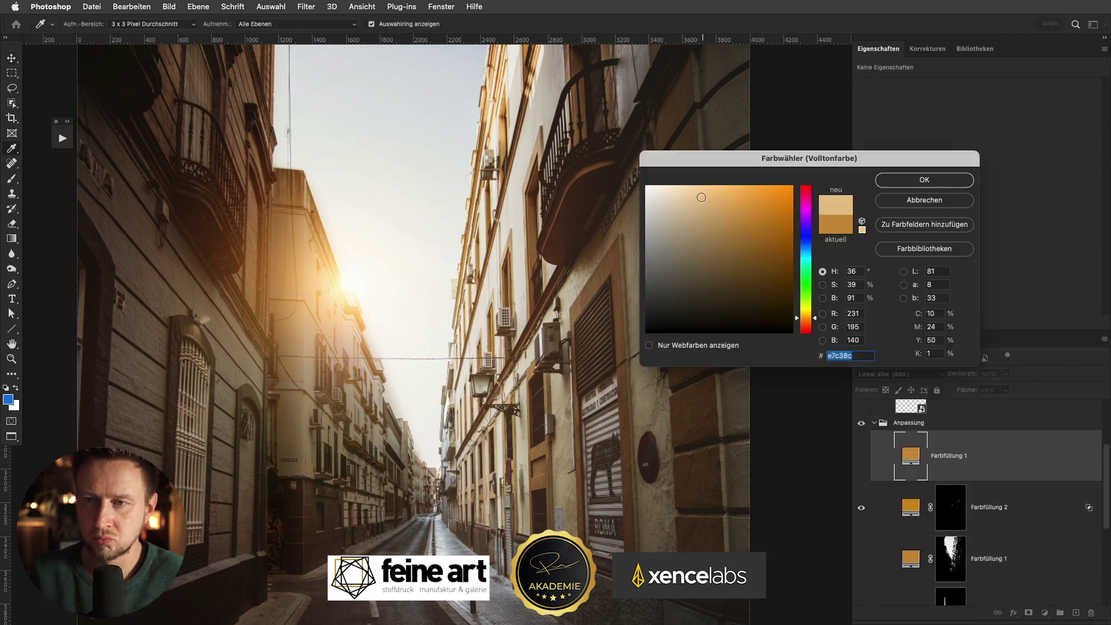
{"action": "left_click", "coordinate": [920, 180]}
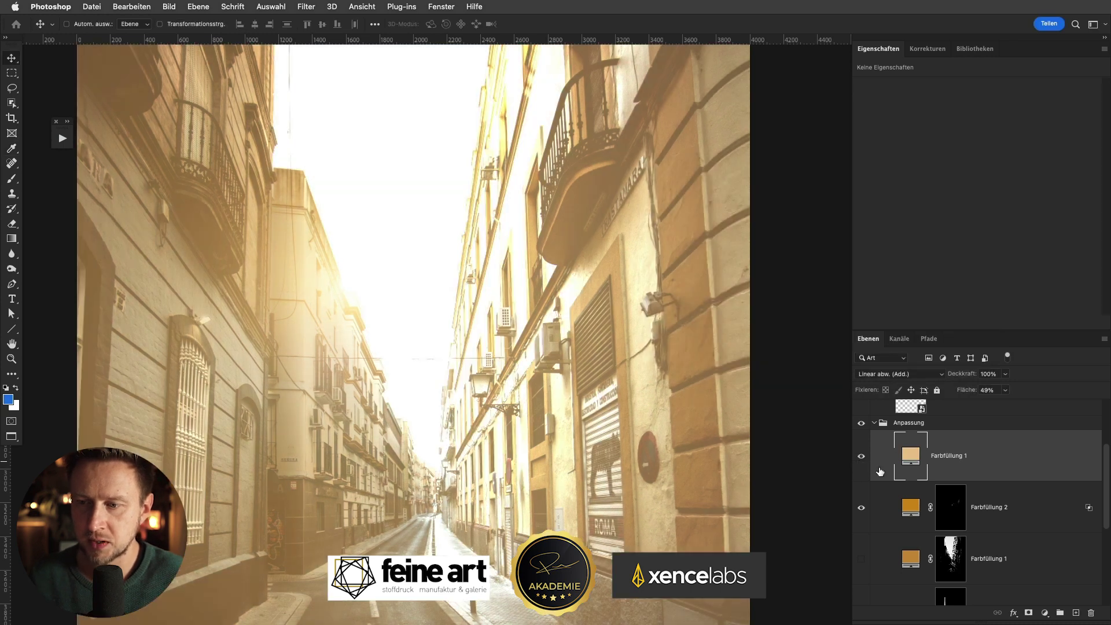
{"action": "left_click", "coordinate": [861, 458]}
{"action": "left_click", "coordinate": [1028, 612], "text": "alt"}
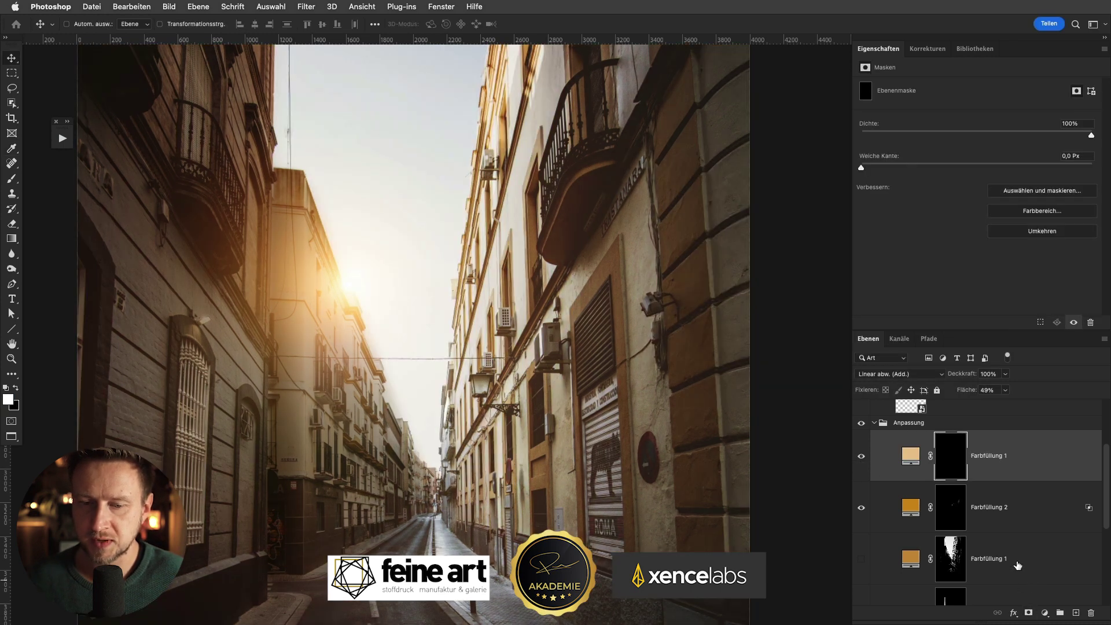
Zoom into the sunlit facade with a small brush for painting details on the beige mask
{"action": "key", "text": "b"}
{"action": "scroll", "coordinate": [528, 320], "scroll_direction": "up", "scroll_amount": 2}
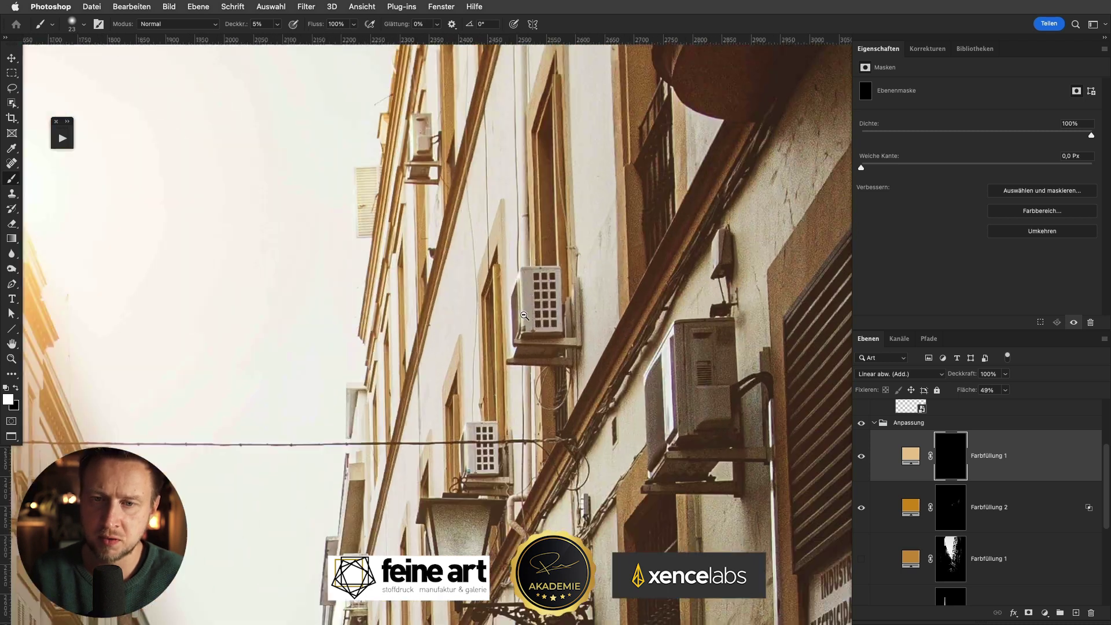
{"action": "scroll", "coordinate": [528, 320], "scroll_direction": "up", "scroll_amount": 2}
{"action": "scroll", "coordinate": [559, 278], "scroll_direction": "up", "scroll_amount": 2}
{"action": "left_click_drag", "start_coordinate": [521, 277], "coordinate": [511, 298]}
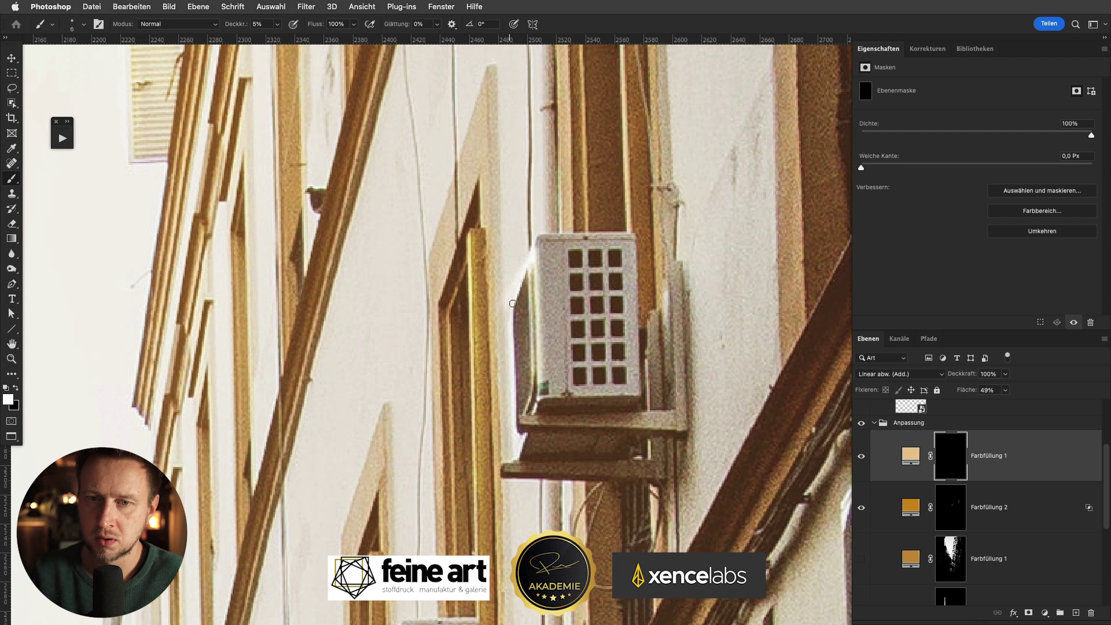
{"action": "scroll", "coordinate": [512, 303], "scroll_direction": "down", "scroll_amount": 3}
{"action": "scroll", "coordinate": [502, 377], "scroll_direction": "up", "scroll_amount": 1}
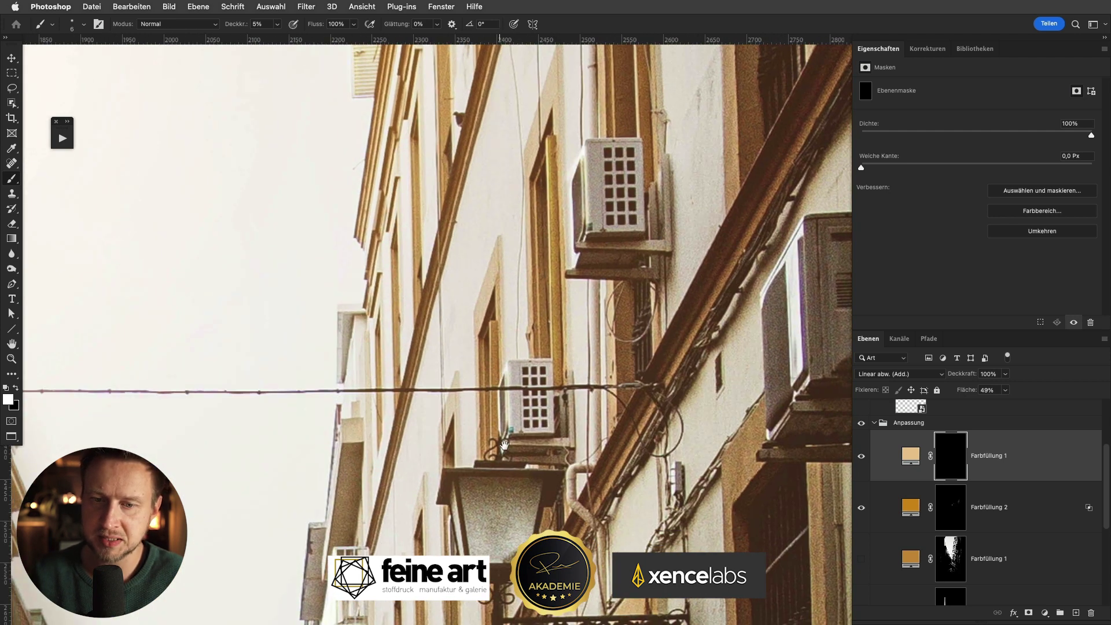
Move to the street lamp, enlarge the brush, and compare the beige fill on and off
{"action": "left_click_drag", "start_coordinate": [452, 471], "coordinate": [483, 366]}
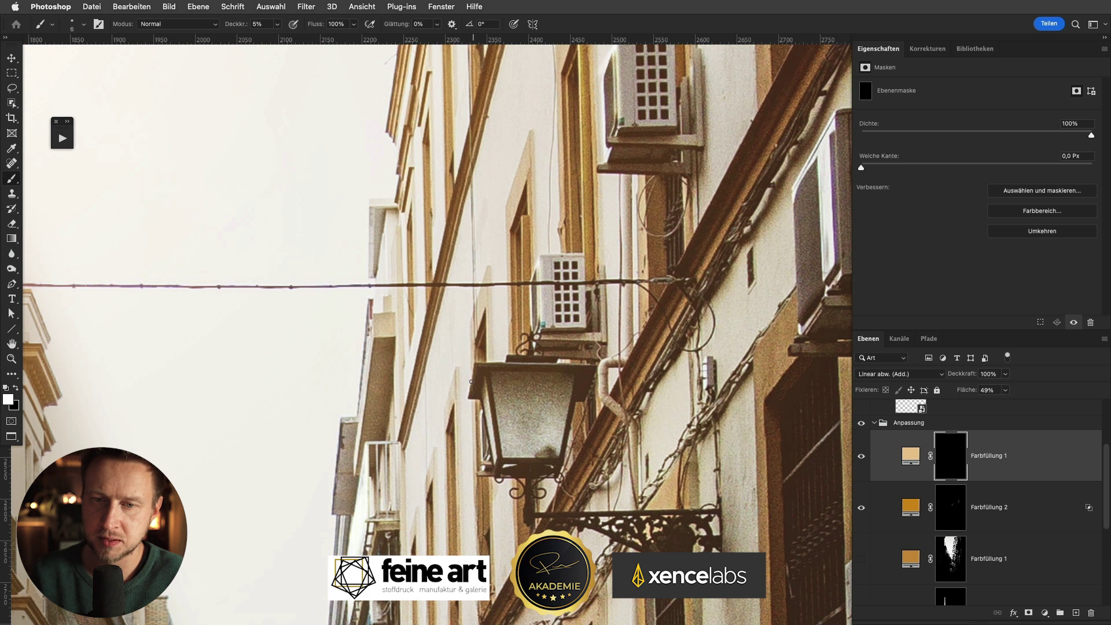
{"action": "left_click_drag", "start_coordinate": [476, 394], "coordinate": [480, 391]}
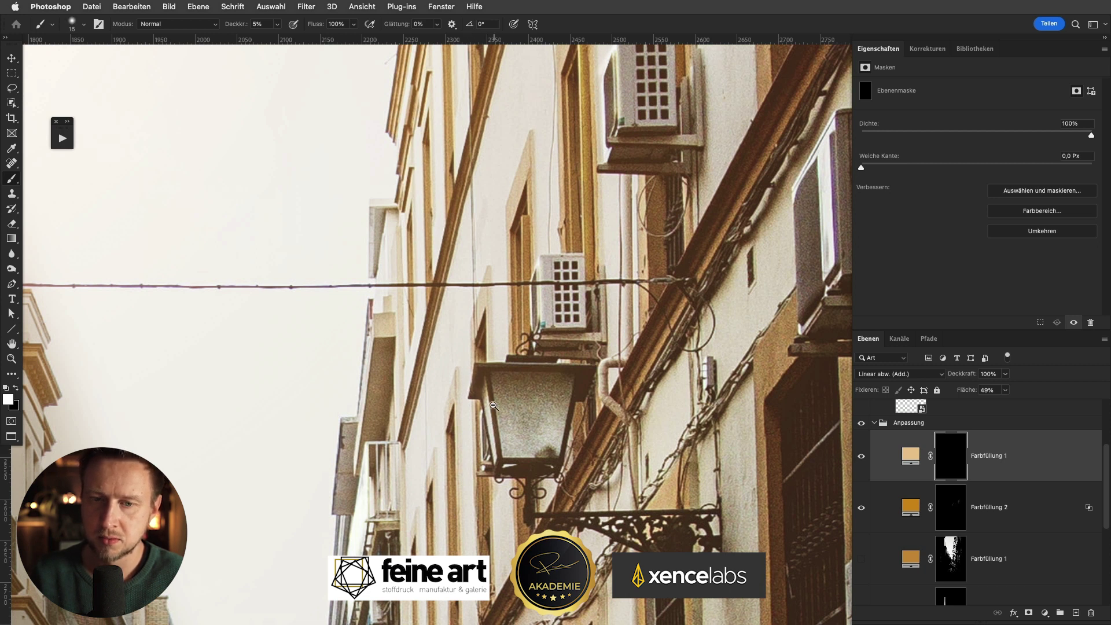
{"action": "scroll", "coordinate": [523, 400], "scroll_direction": "down", "scroll_amount": 3}
{"action": "left_click", "coordinate": [861, 457]}
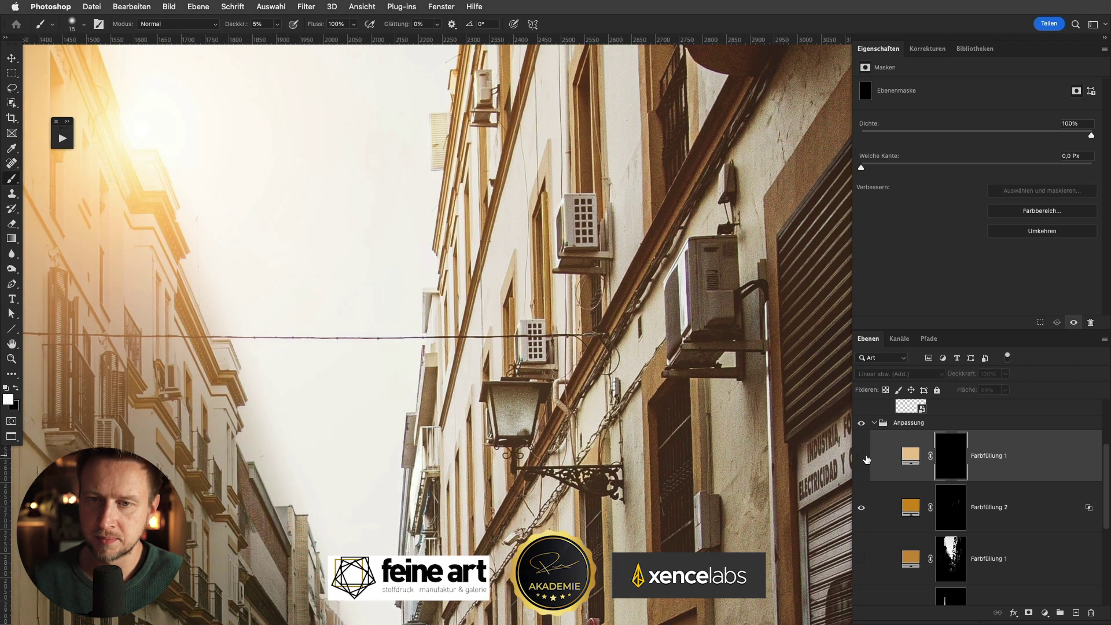
{"action": "left_click", "coordinate": [862, 457]}
{"action": "left_click_drag", "start_coordinate": [671, 271], "coordinate": [681, 252]}
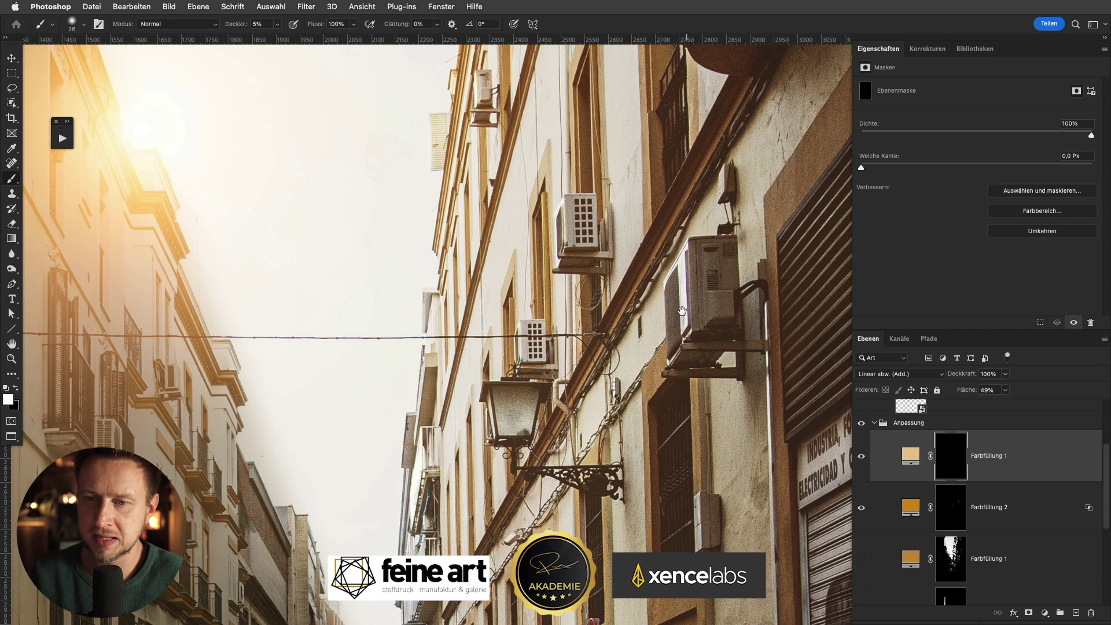
{"action": "scroll", "coordinate": [708, 239], "scroll_direction": "down", "scroll_amount": 4}
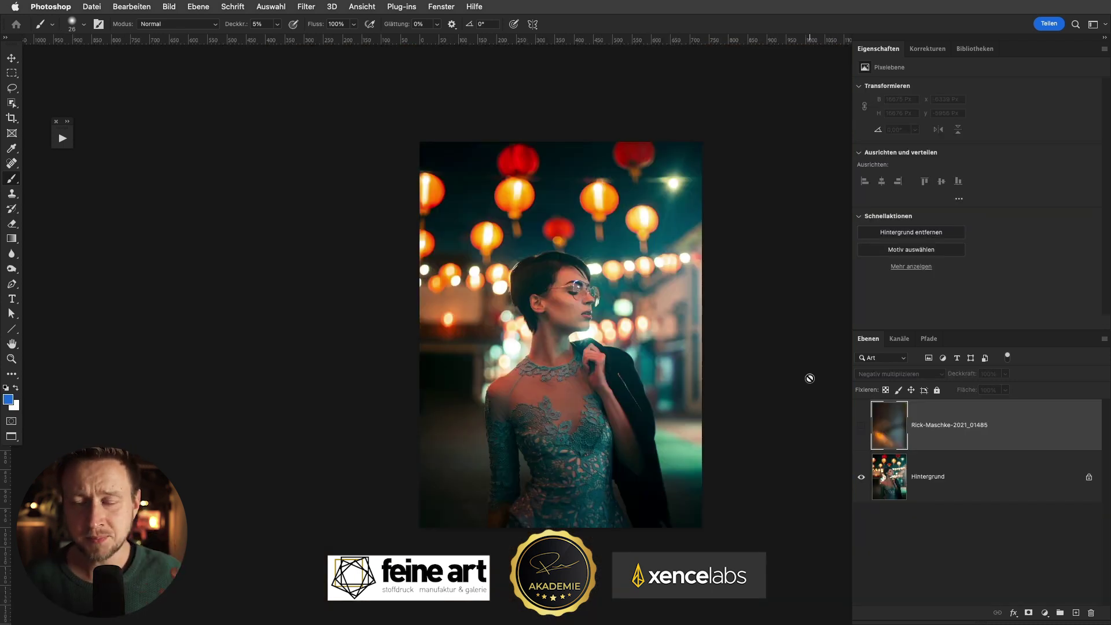
Show the orange blur texture, trial Normal blending, and return it to Negativ multiplizieren
{"action": "left_click", "coordinate": [858, 434]}
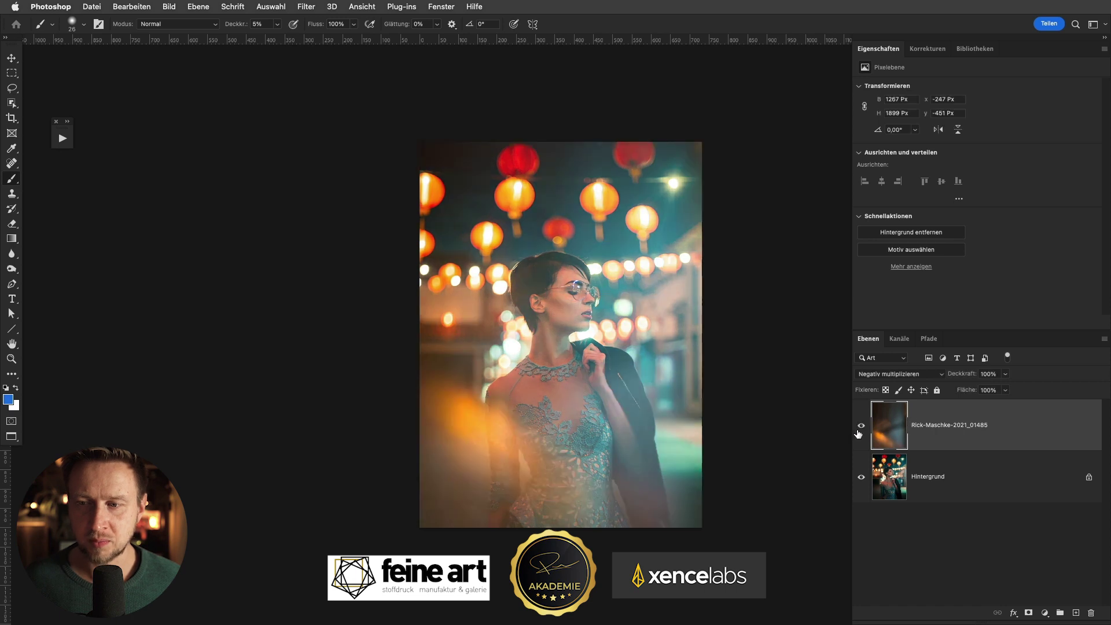
{"action": "left_click", "coordinate": [879, 373]}
{"action": "left_click", "coordinate": [877, 279]}
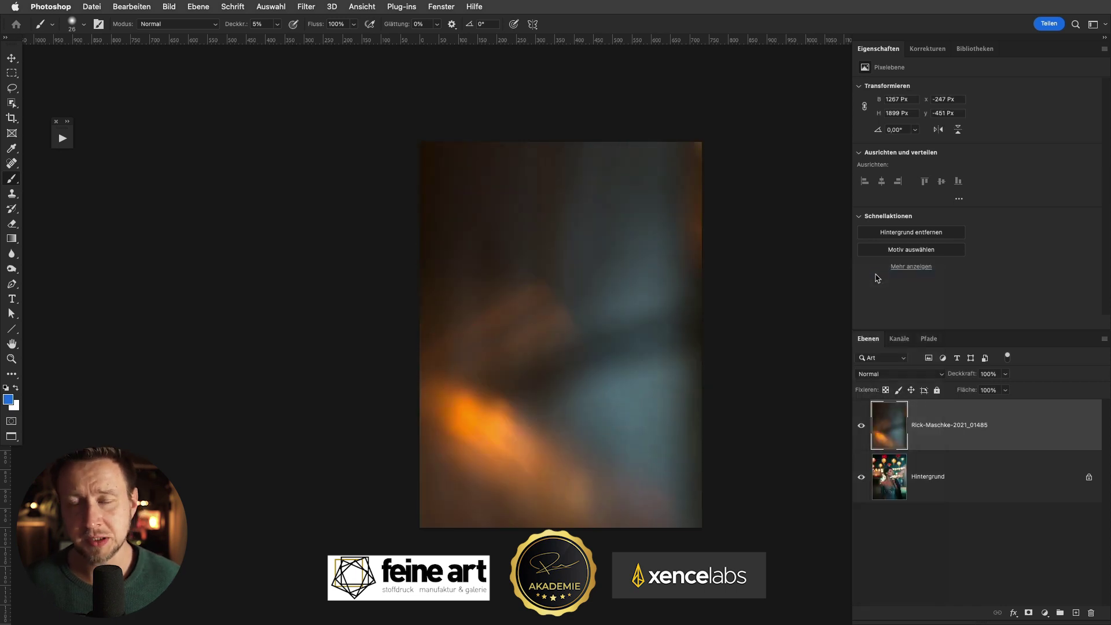
{"action": "left_click", "coordinate": [913, 377]}
{"action": "left_click", "coordinate": [909, 475]}
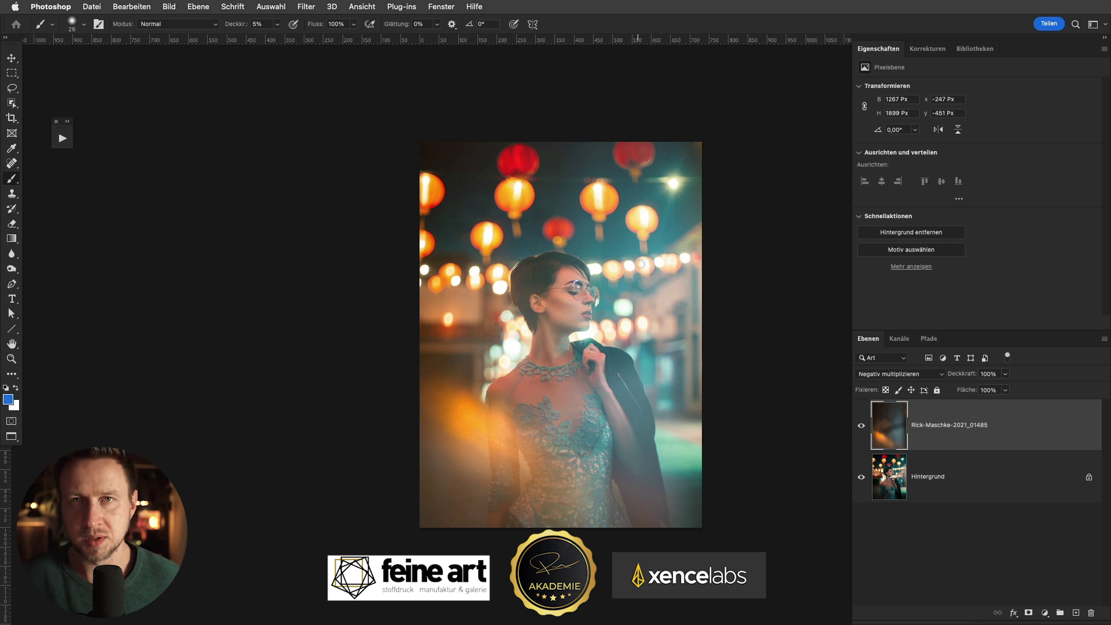
{"action": "left_click", "coordinate": [862, 440]}
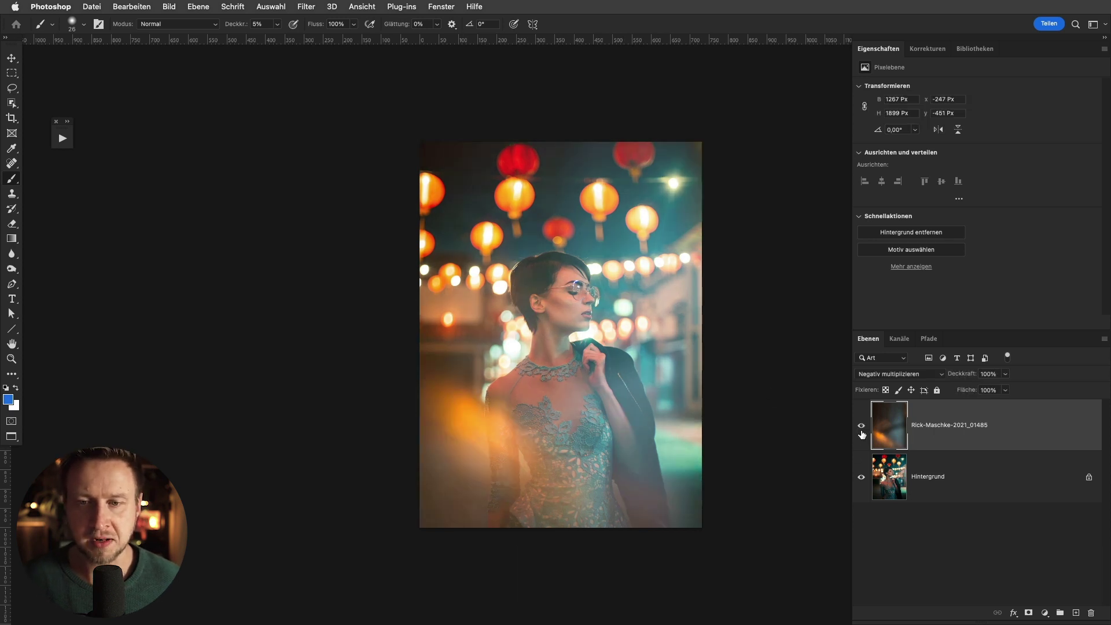
Trial a clipped Hue/Saturation at hue -180, delete it, and set the texture to Normal
{"action": "left_click", "coordinate": [936, 50]}
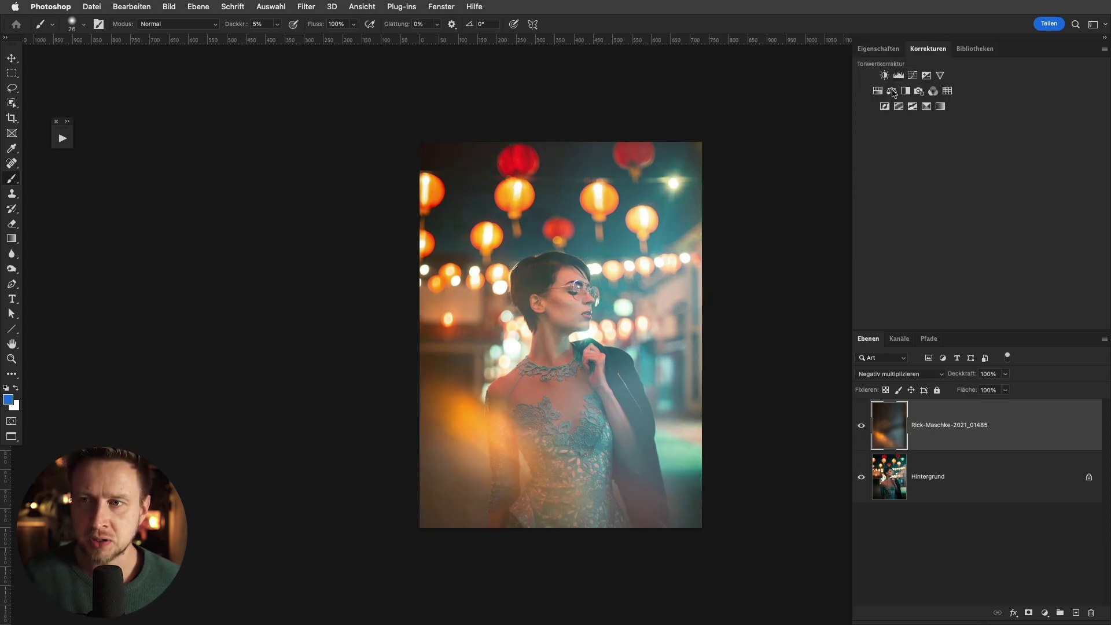
{"action": "left_click", "coordinate": [895, 92]}
{"action": "left_click", "coordinate": [1023, 322]}
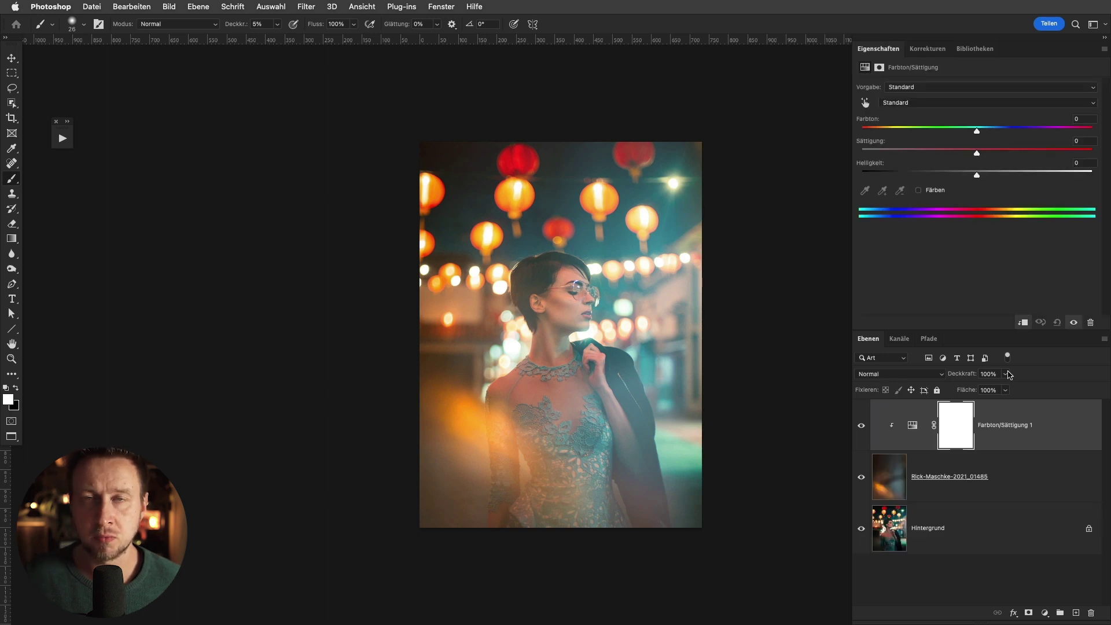
{"action": "left_click_drag", "start_coordinate": [978, 131], "coordinate": [826, 139]}
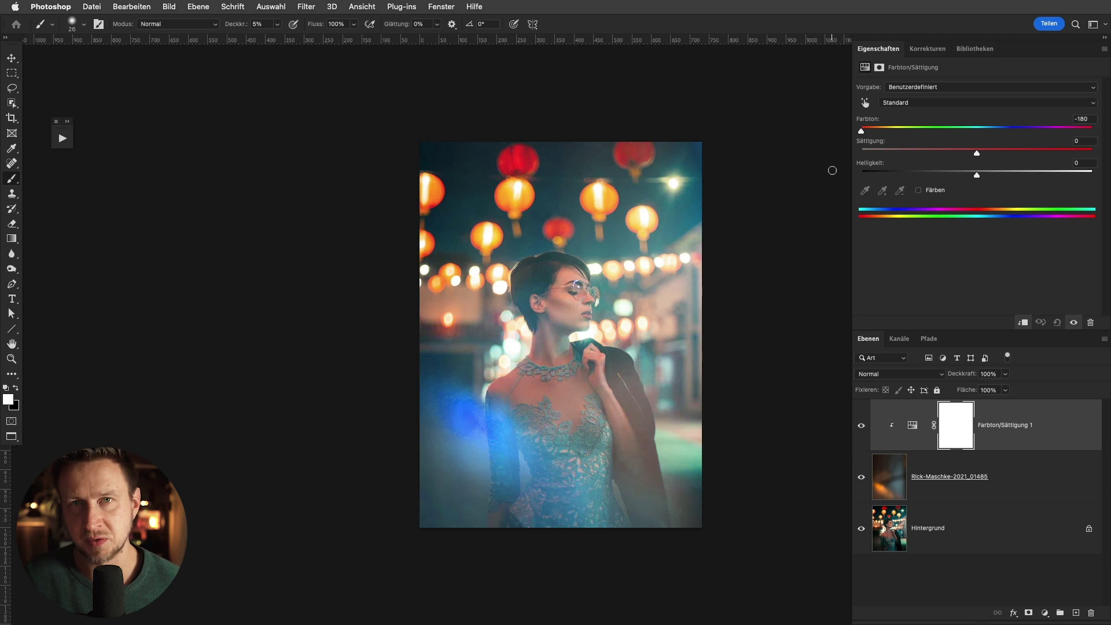
{"action": "mouse_move", "coordinate": [957, 433]}
{"action": "left_mouse_down"}
{"action": "mouse_move", "coordinate": [1038, 525]}
{"action": "mouse_move", "coordinate": [1091, 612]}
{"action": "left_mouse_up"}
{"action": "left_click", "coordinate": [899, 373]}
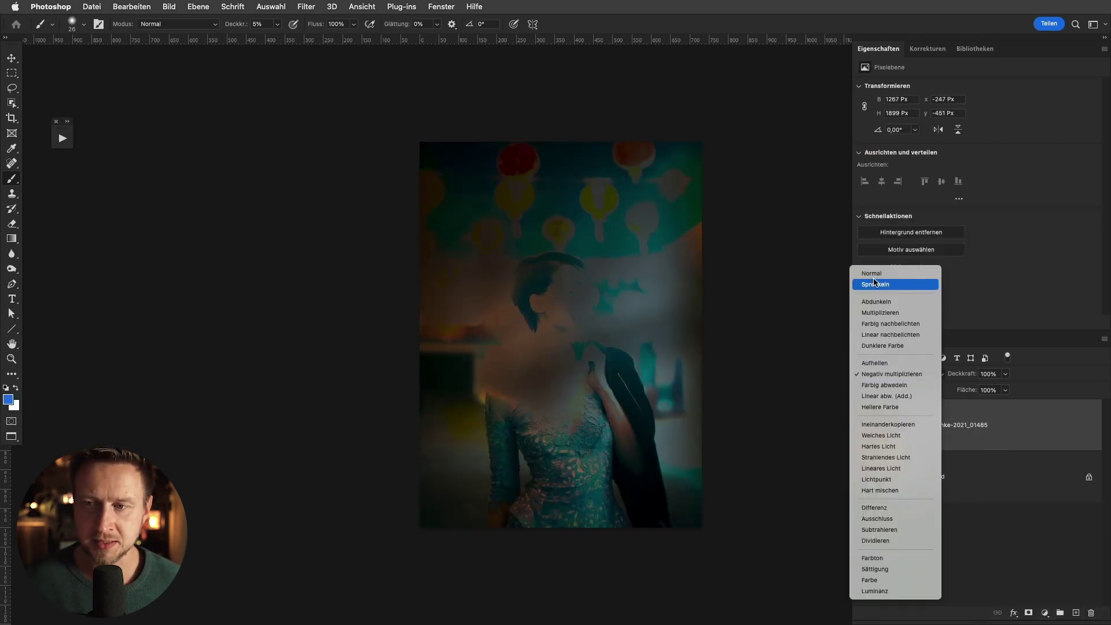
{"action": "left_click", "coordinate": [875, 272]}
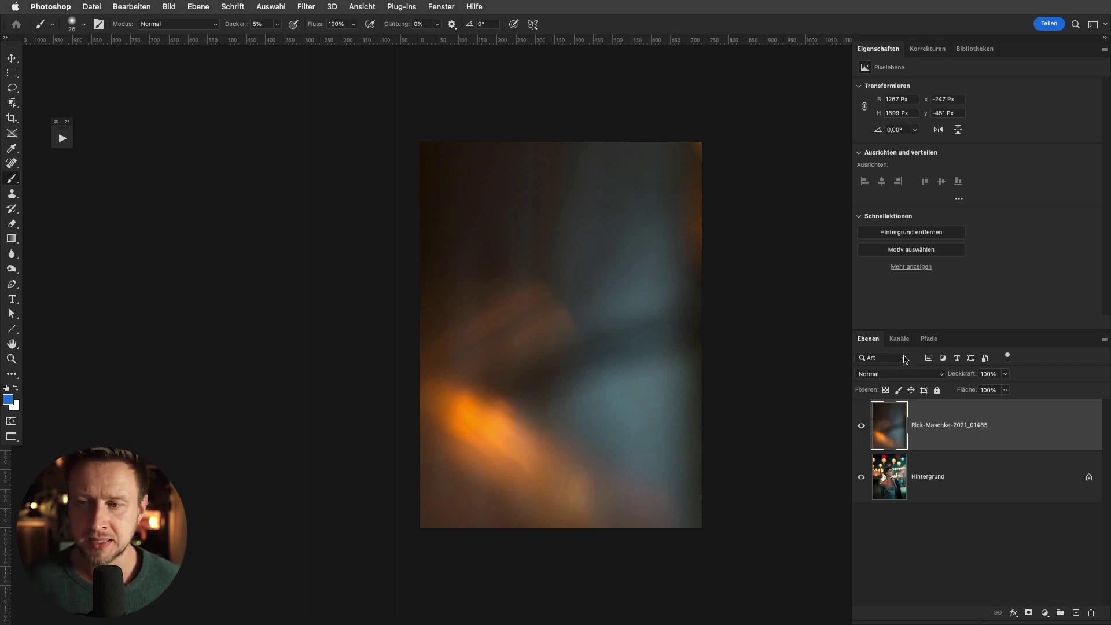
Load the texture's bright orange area as a selection and use it to mask a new group
{"action": "left_click", "coordinate": [899, 339]}
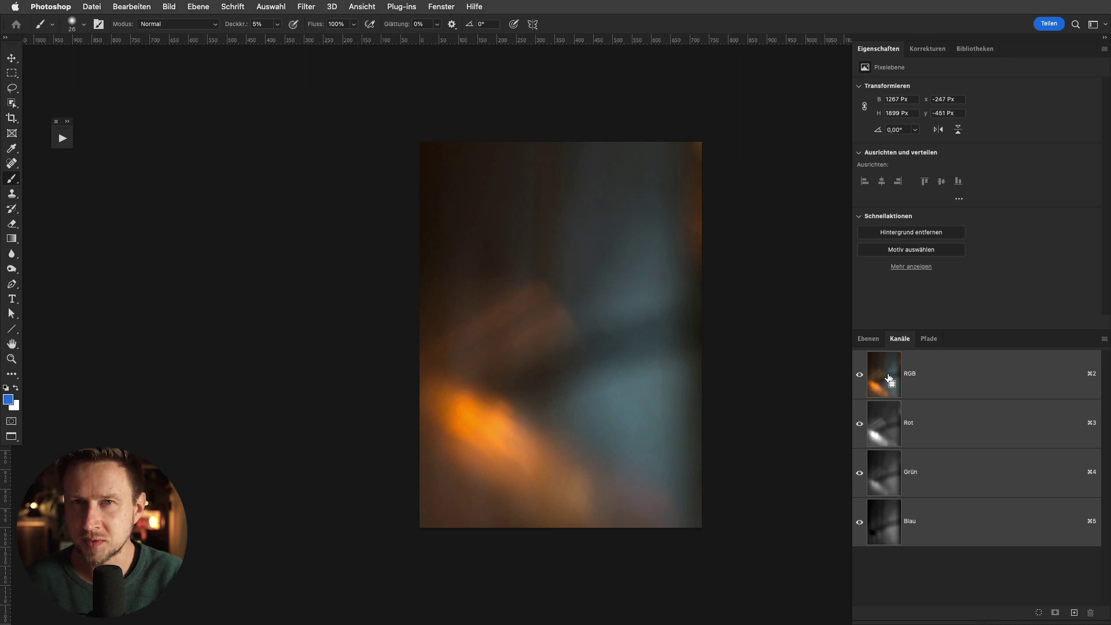
{"action": "left_click", "coordinate": [887, 374], "text": "super"}
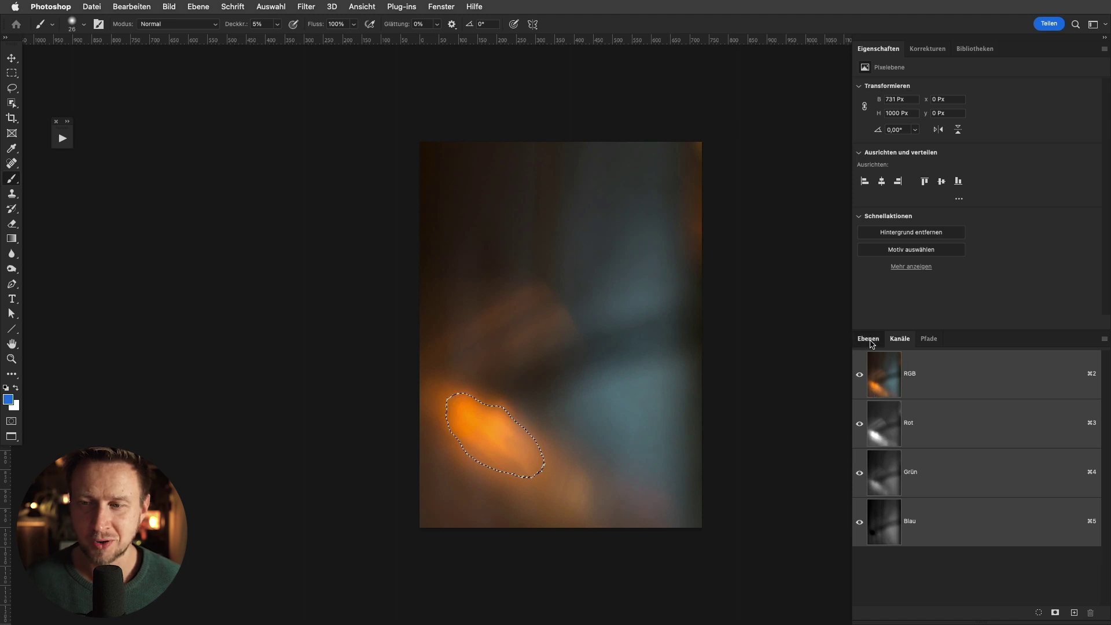
{"action": "left_click", "coordinate": [868, 338]}
{"action": "left_click", "coordinate": [1061, 612]}
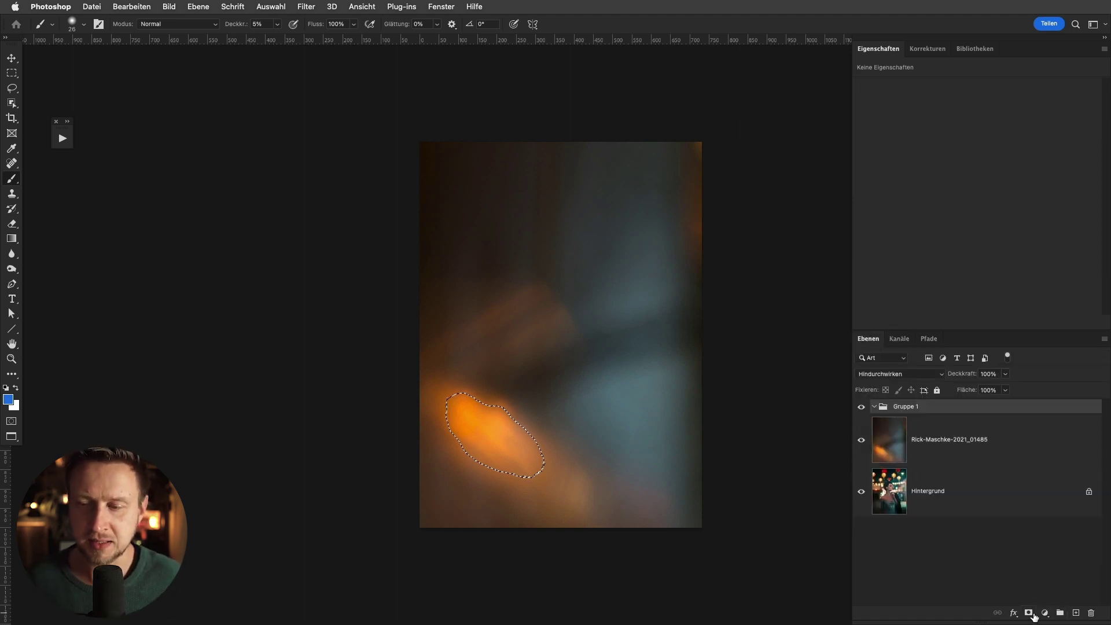
{"action": "left_click", "coordinate": [1030, 612]}
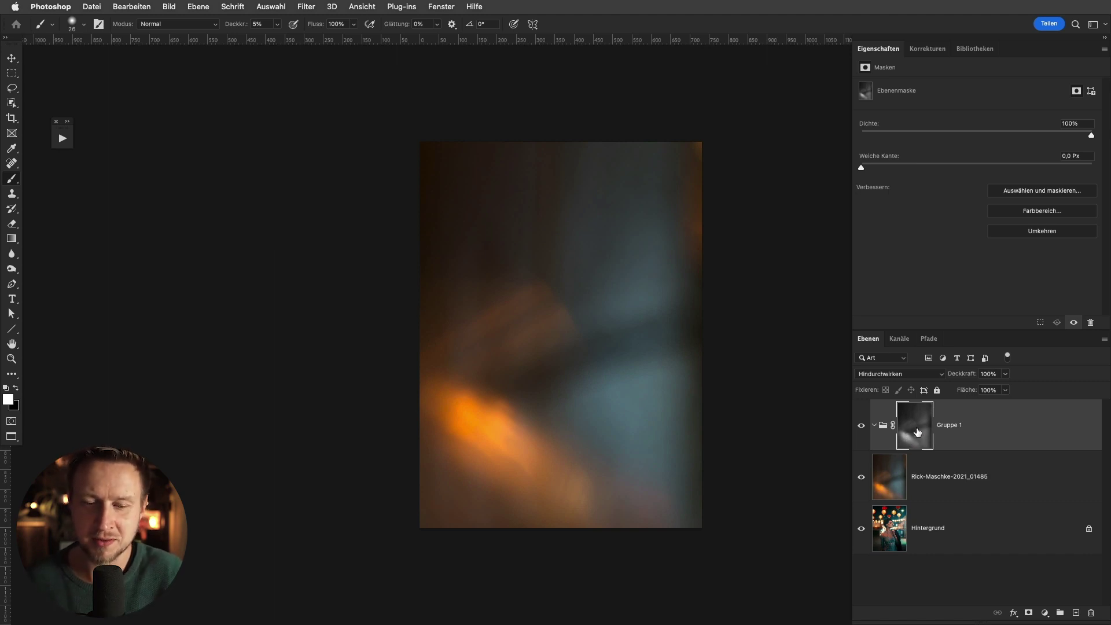
Inspect the group's grayscale mask, then hide the texture overlay and select the group mask
{"action": "left_click", "coordinate": [917, 431], "text": "alt"}
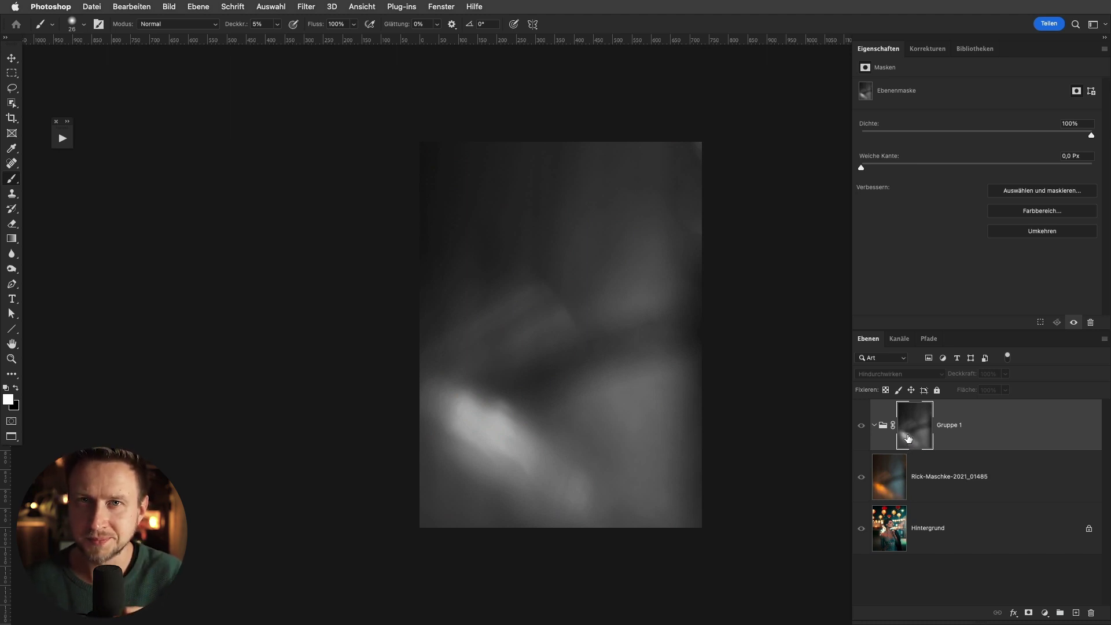
{"action": "left_click", "coordinate": [924, 424], "text": "alt"}
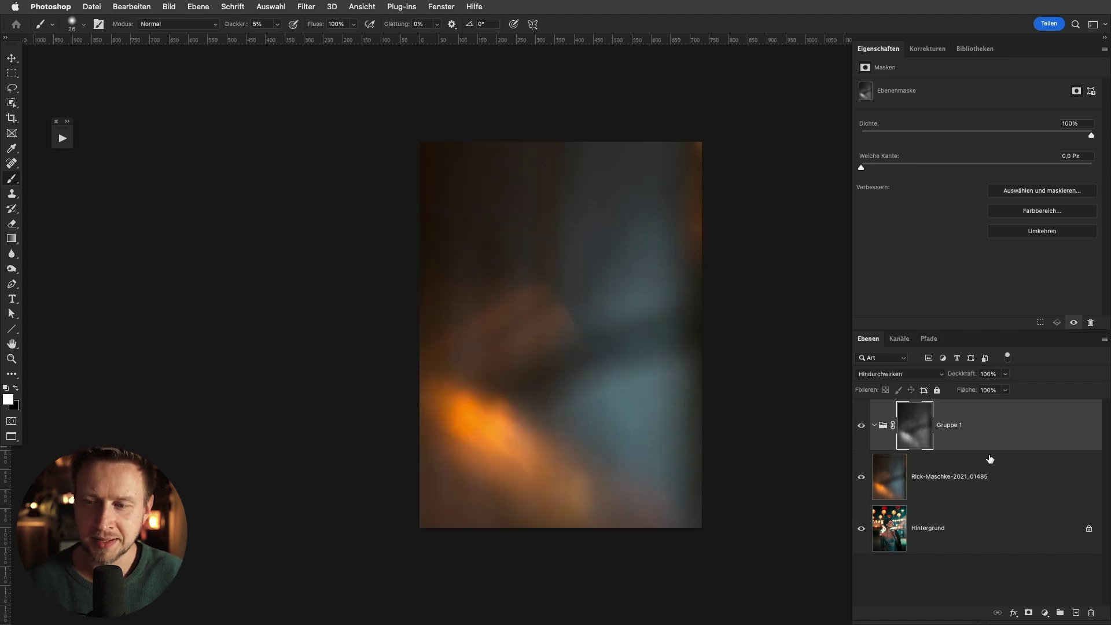
{"action": "left_click", "coordinate": [1019, 481]}
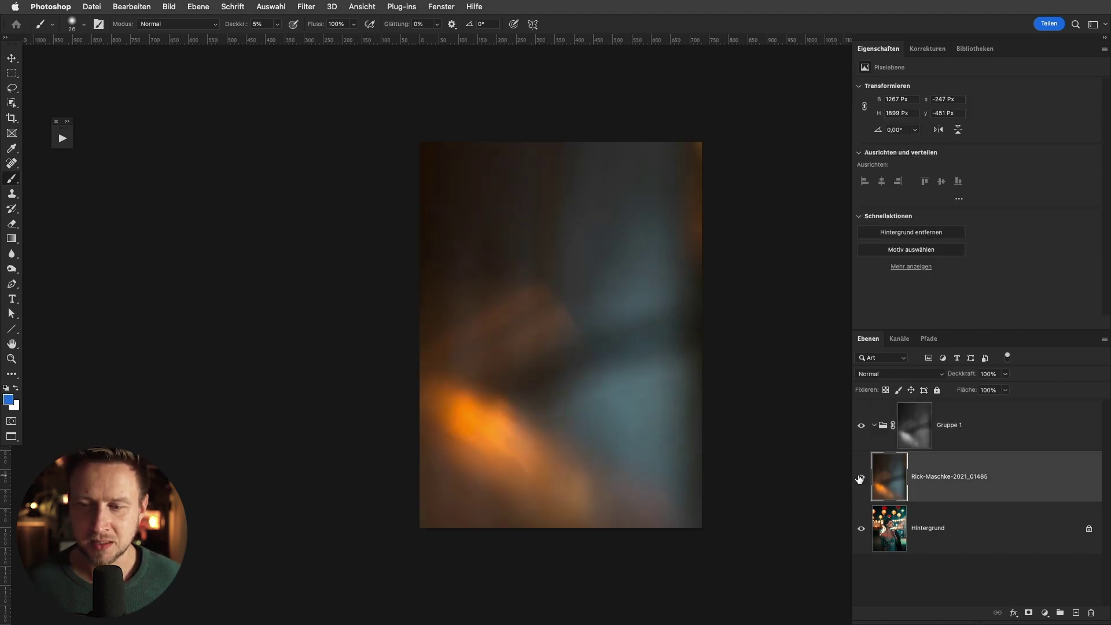
{"action": "left_click", "coordinate": [860, 478]}
{"action": "left_click", "coordinate": [909, 405]}
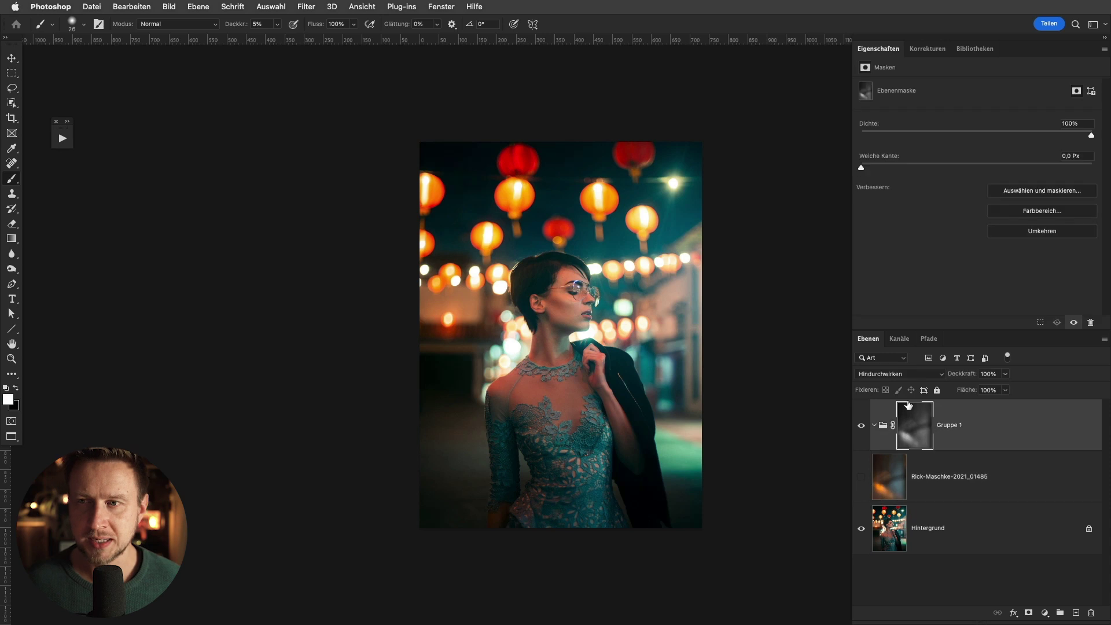
{"action": "left_click", "coordinate": [928, 48]}
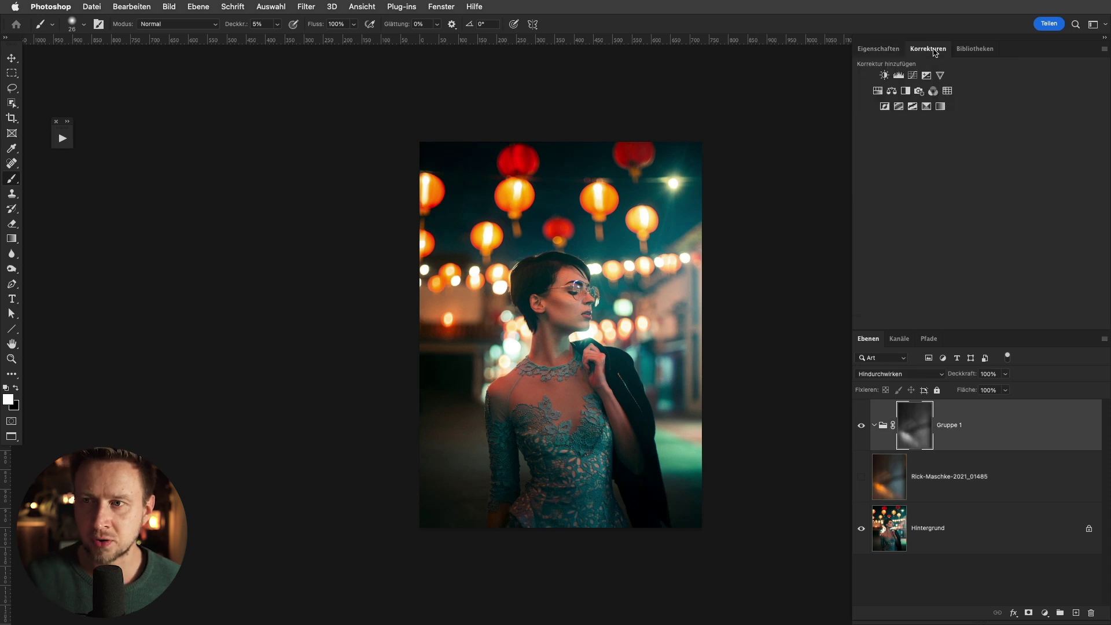
Add a brightening Curves layer in the group, with white point pulled in and shadows lifted, blended Negativ multiplizieren
{"action": "left_click", "coordinate": [913, 76]}
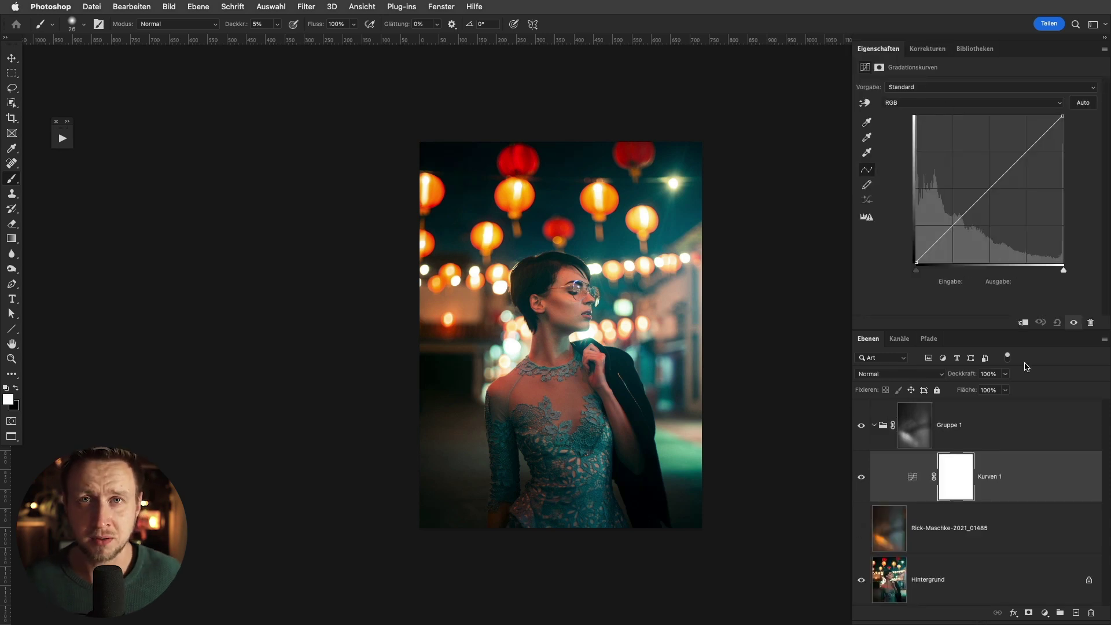
{"action": "mouse_move", "coordinate": [1062, 116]}
{"action": "left_mouse_down"}
{"action": "mouse_move", "coordinate": [973, 105]}
{"action": "mouse_move", "coordinate": [1022, 115]}
{"action": "left_mouse_up"}
{"action": "left_click_drag", "start_coordinate": [934, 237], "coordinate": [936, 214]}
{"action": "left_click", "coordinate": [922, 376]}
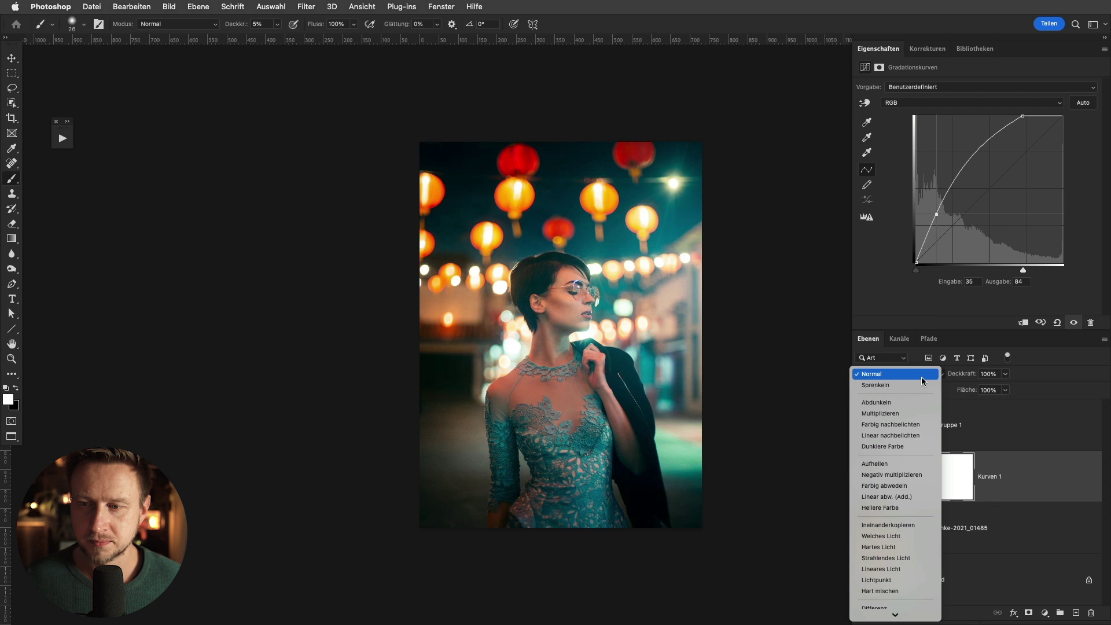
{"action": "left_click", "coordinate": [915, 476]}
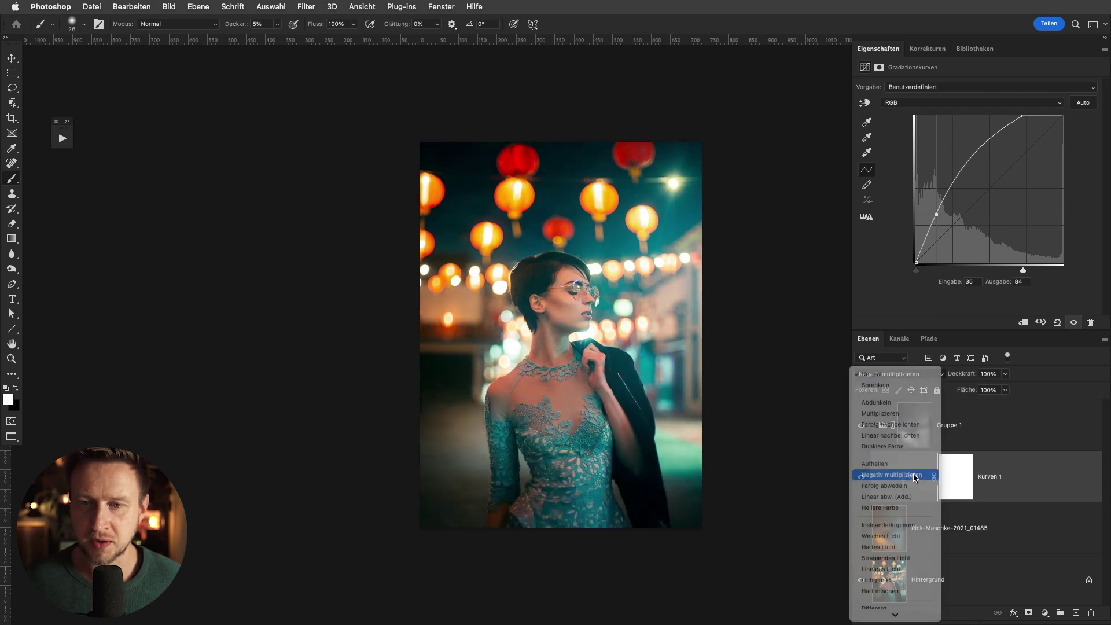
Compare the Curves layer and the group mask on and off to judge the glow
{"action": "left_click_drag", "start_coordinate": [911, 478], "coordinate": [883, 448]}
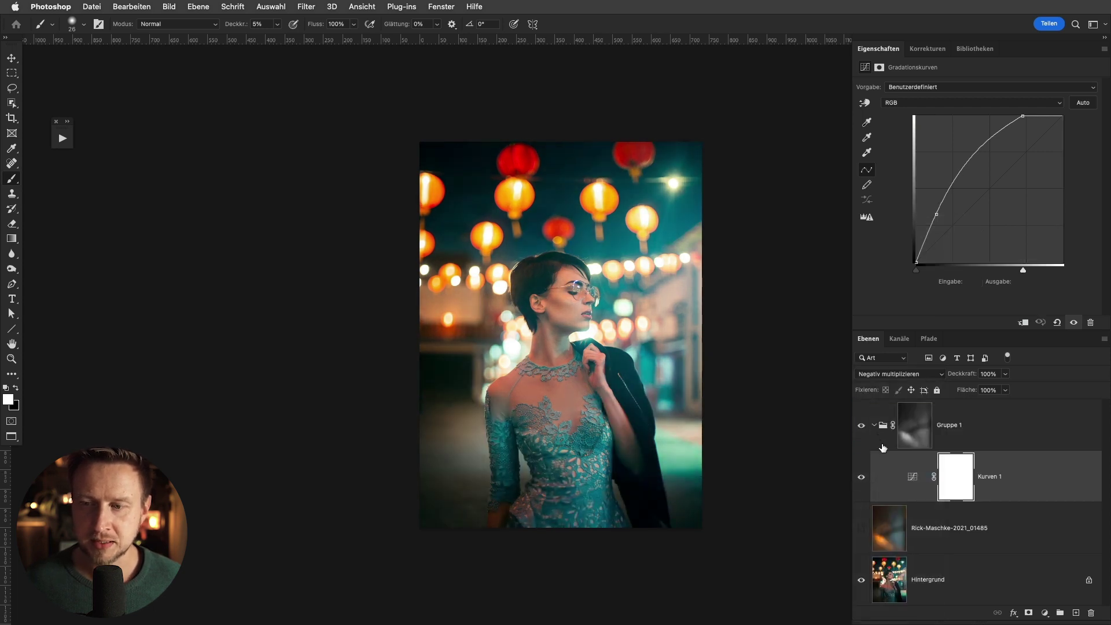
{"action": "left_click", "coordinate": [861, 477]}
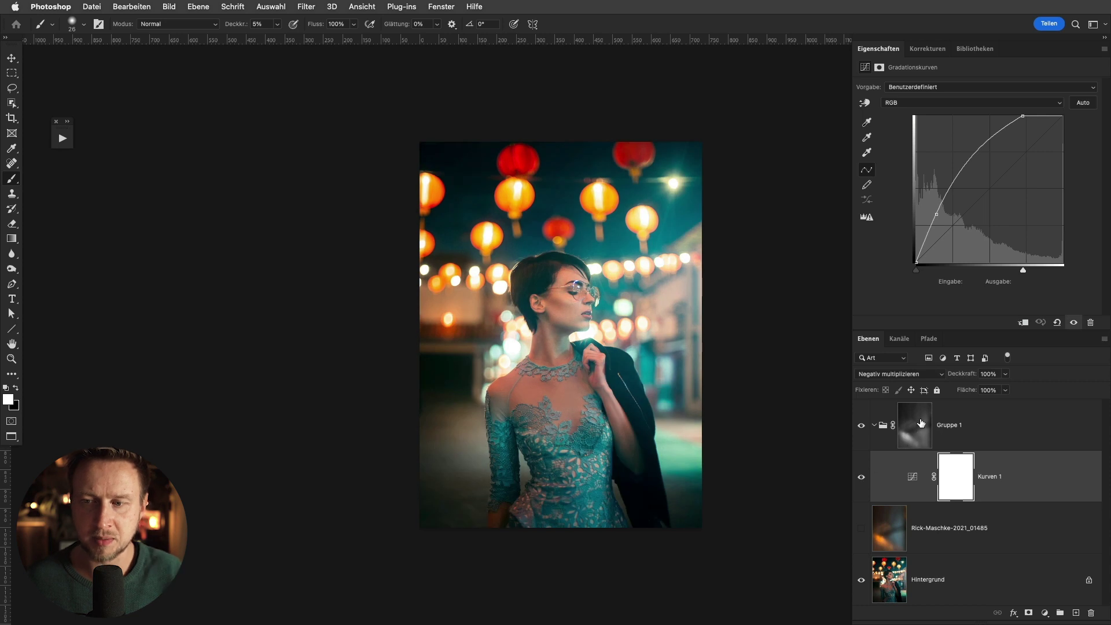
{"action": "left_click", "coordinate": [909, 430], "text": "shift"}
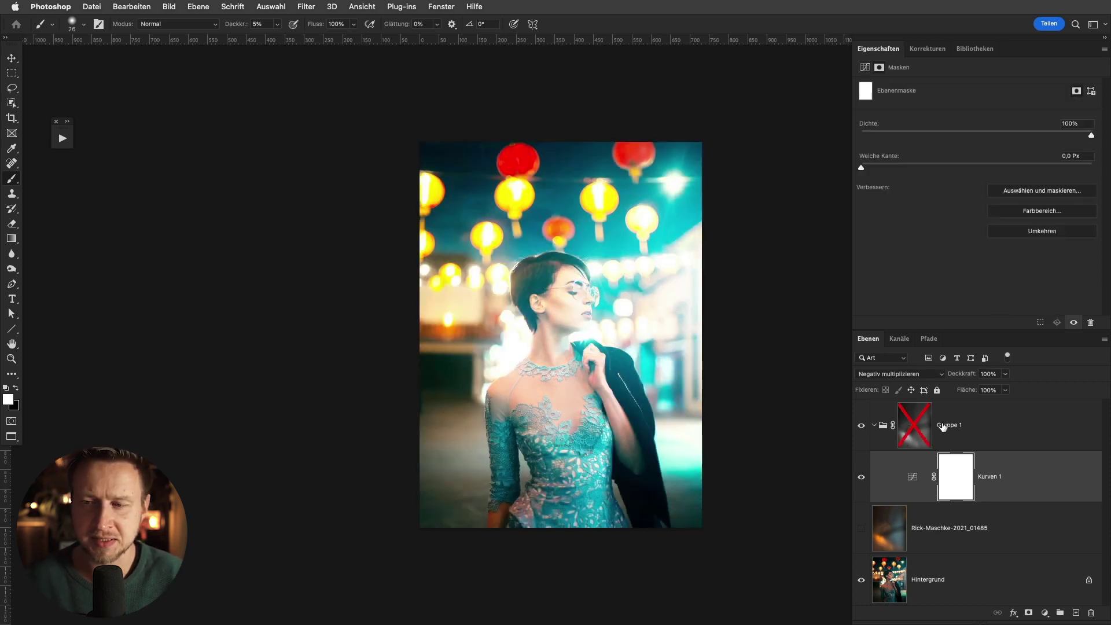
{"action": "left_click", "coordinate": [916, 431], "text": "shift"}
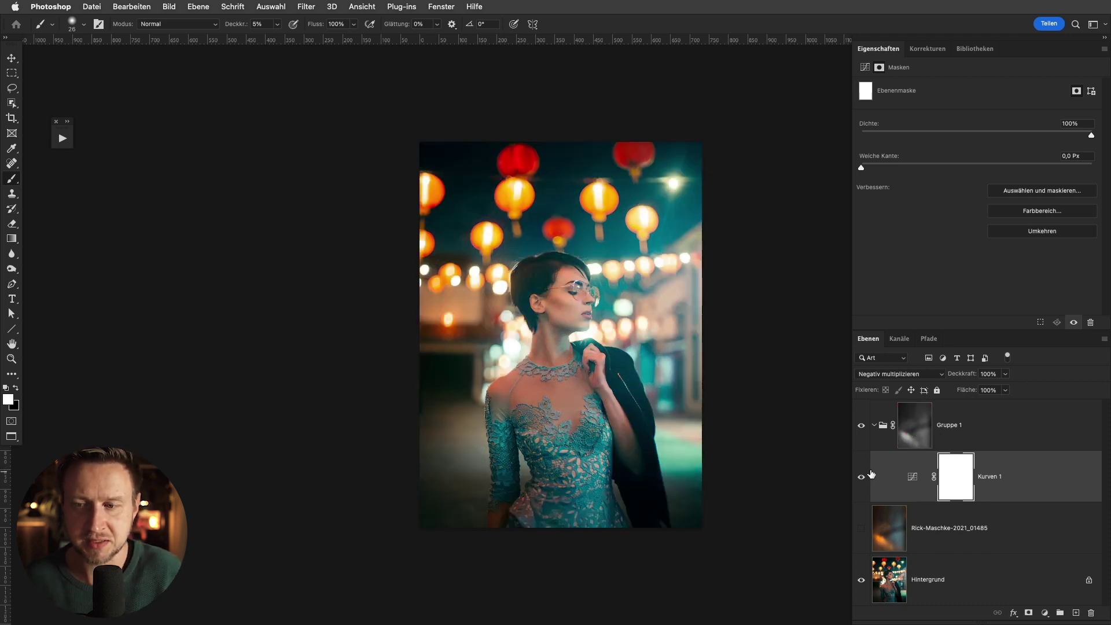
{"action": "left_click", "coordinate": [862, 480]}
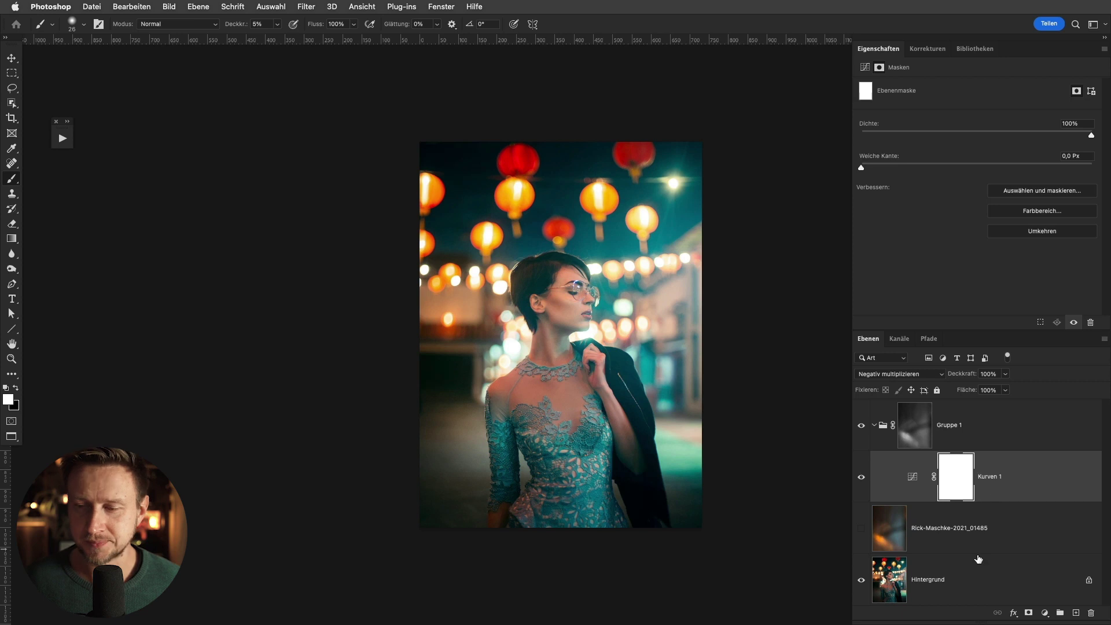
{"action": "left_click", "coordinate": [1049, 612]}
Add a Solid Color fill in a warm orange sampled from a lantern
{"action": "left_click", "coordinate": [1036, 351]}
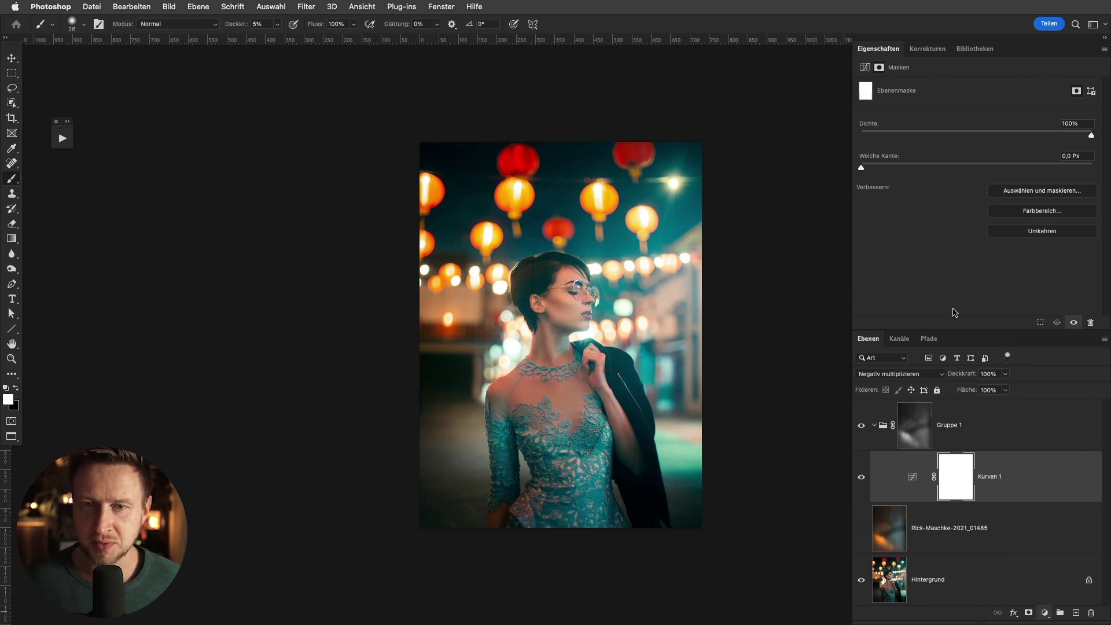
{"action": "left_click", "coordinate": [512, 233]}
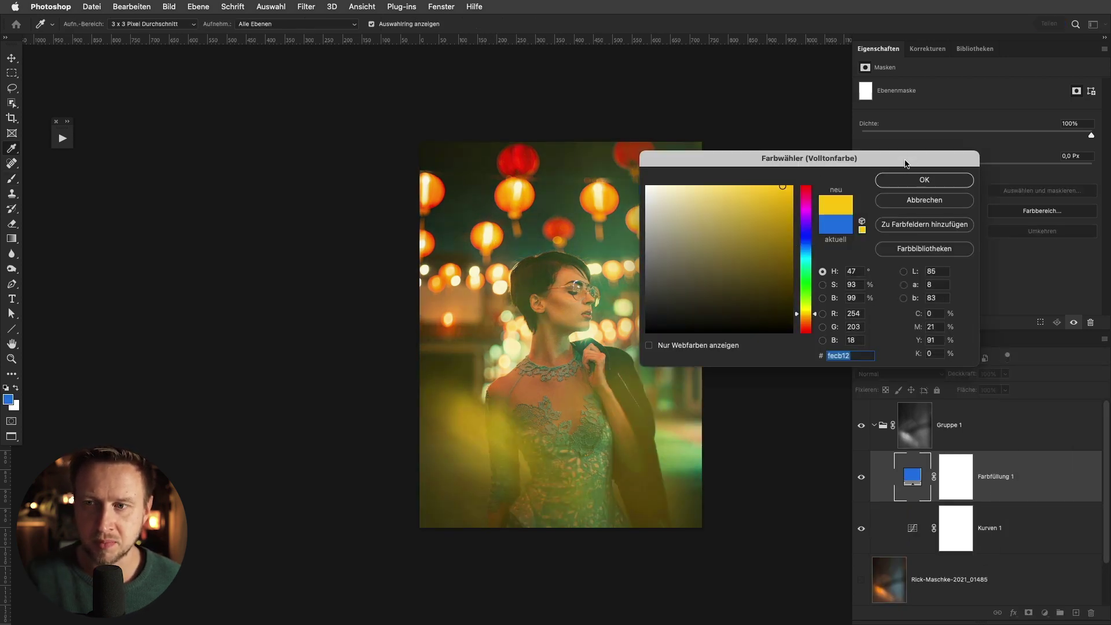
{"action": "left_click_drag", "start_coordinate": [757, 206], "coordinate": [776, 221]}
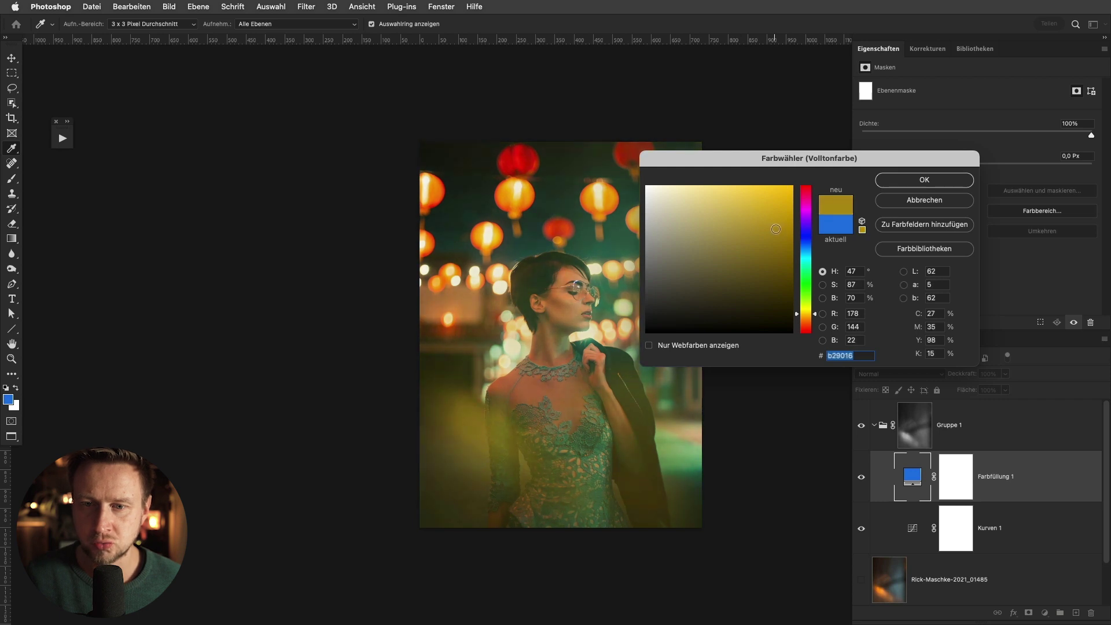
{"action": "left_click_drag", "start_coordinate": [817, 317], "coordinate": [815, 319]}
{"action": "left_click", "coordinate": [758, 208]}
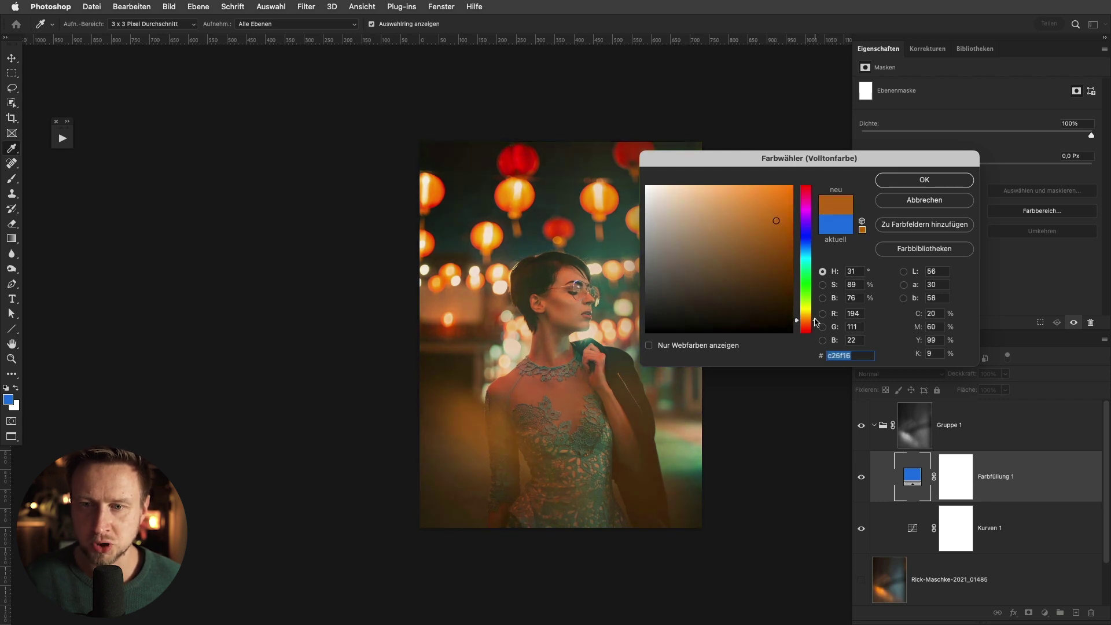
{"action": "mouse_move", "coordinate": [758, 208]}
{"action": "left_mouse_down"}
{"action": "mouse_move", "coordinate": [764, 216]}
{"action": "mouse_move", "coordinate": [746, 203]}
{"action": "left_mouse_up"}
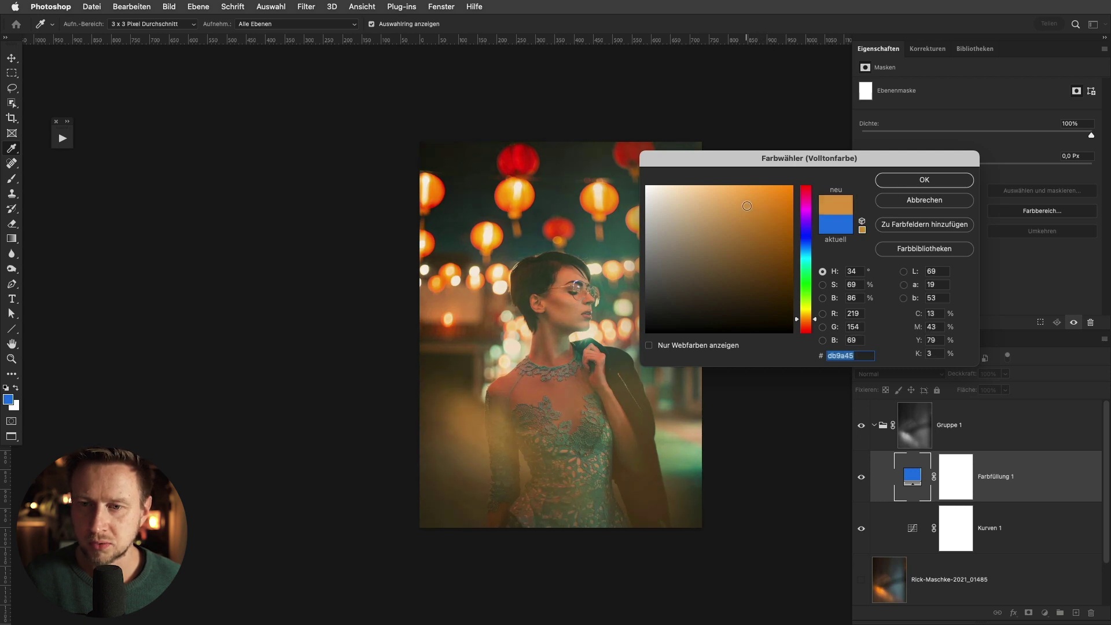
{"action": "left_click", "coordinate": [925, 181]}
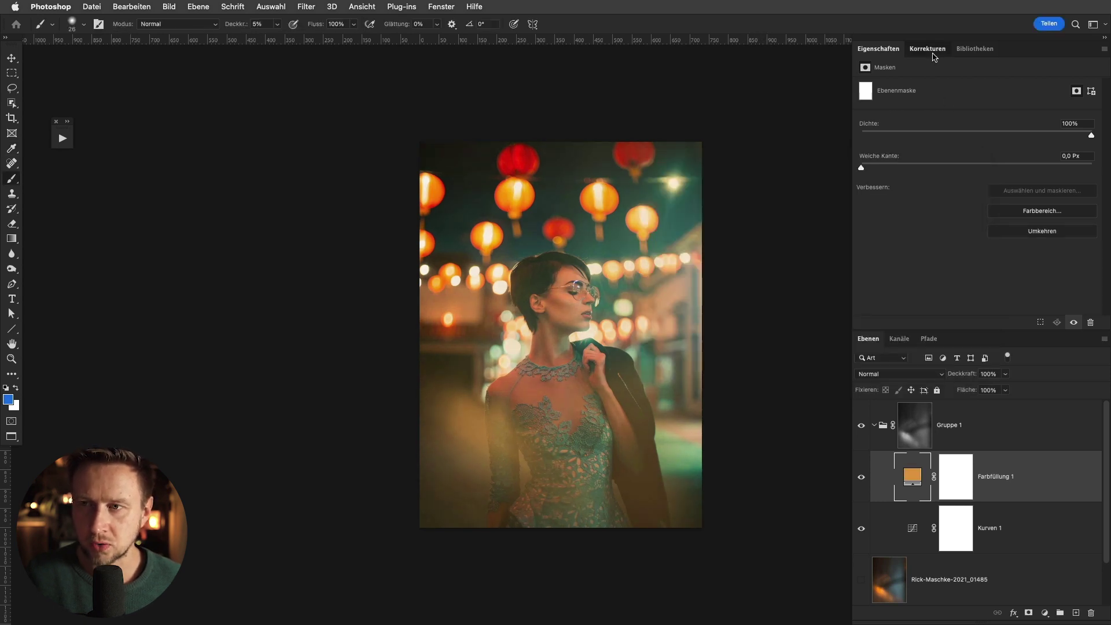
Add a Color Balance layer (Midtones Red +66, Blue -24) and lower the orange fill to about 75% opacity
{"action": "left_click", "coordinate": [927, 49]}
{"action": "left_click", "coordinate": [893, 91]}
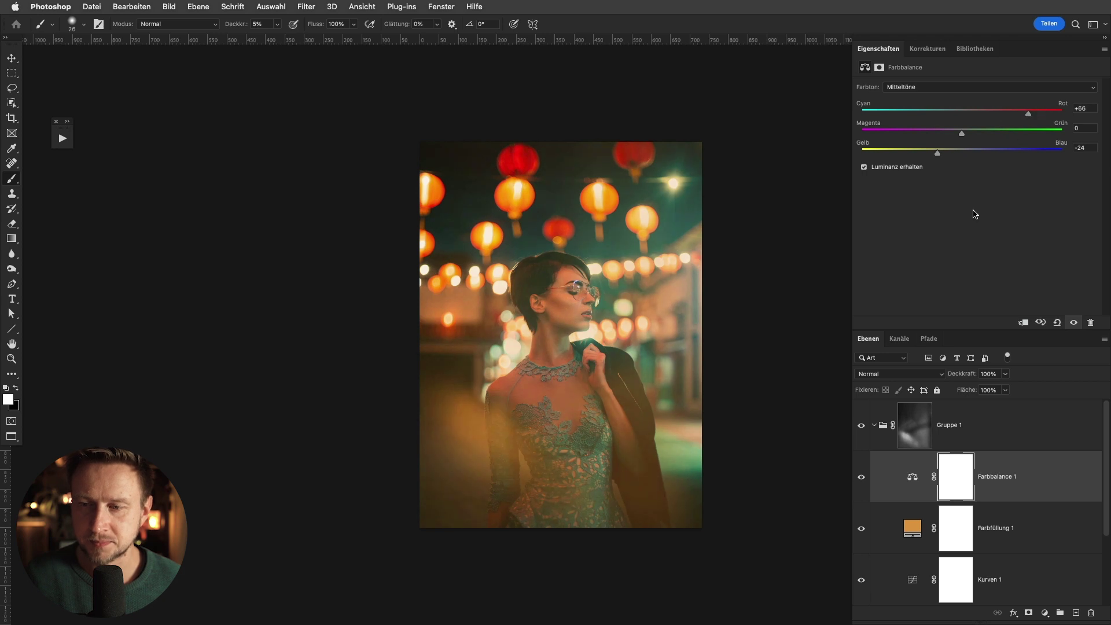
{"action": "left_click", "coordinate": [911, 525]}
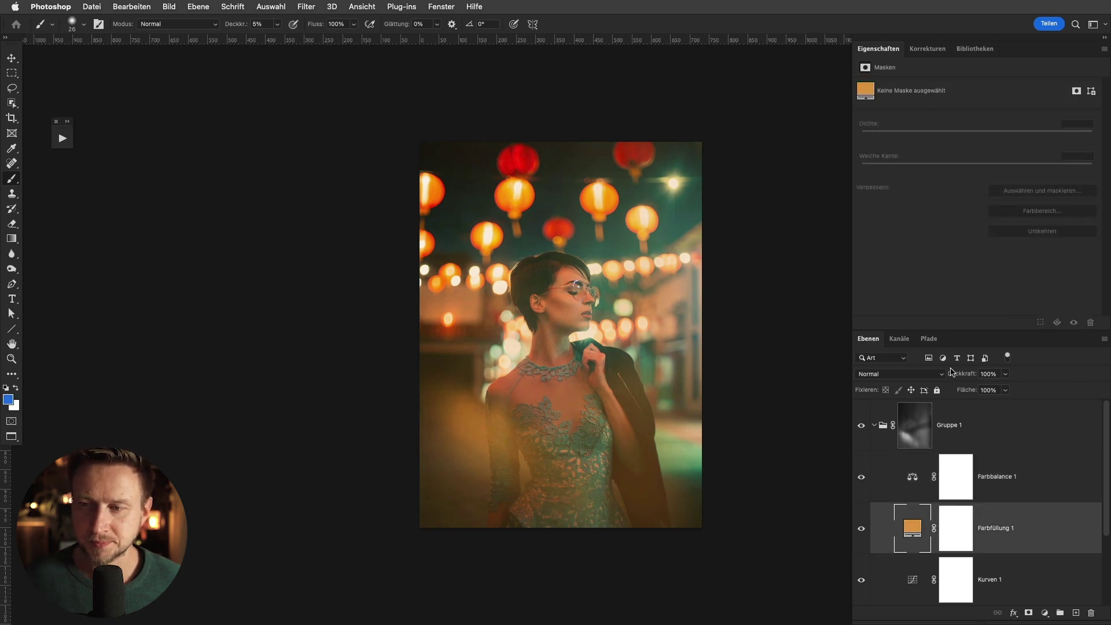
{"action": "left_click_drag", "start_coordinate": [958, 377], "coordinate": [950, 375]}
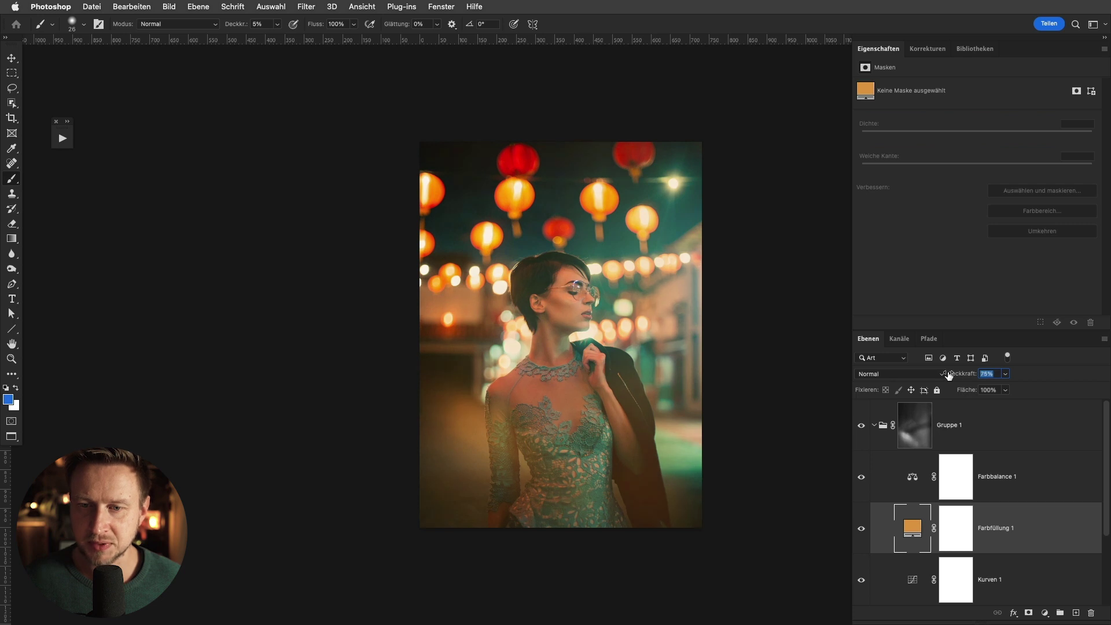
{"action": "left_click", "coordinate": [913, 476]}
{"action": "left_click", "coordinate": [927, 51]}
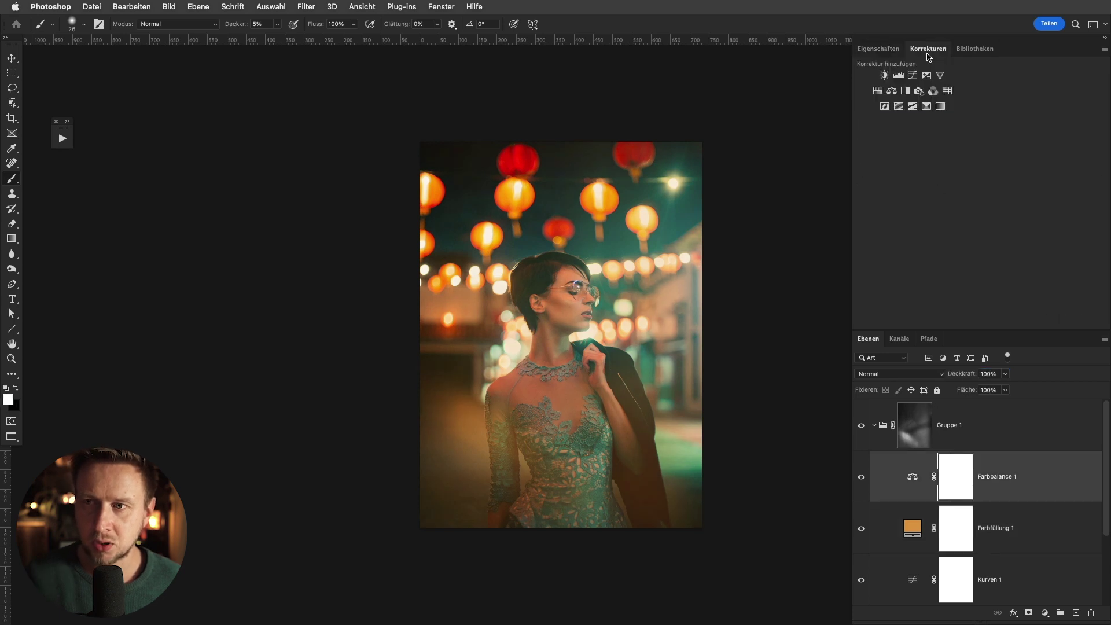
Add Levels with white input 204 and midtones 0.78, then toggle Gruppe 1 to compare
{"action": "left_click", "coordinate": [899, 75]}
{"action": "left_click_drag", "start_coordinate": [1058, 172], "coordinate": [980, 176]}
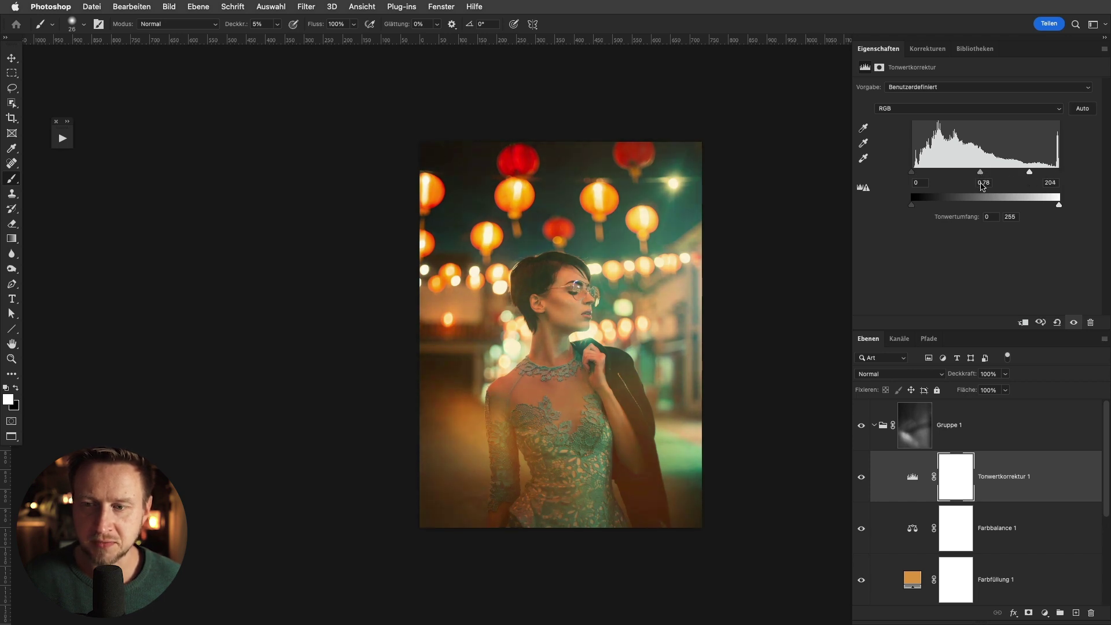
{"action": "left_click", "coordinate": [861, 426]}
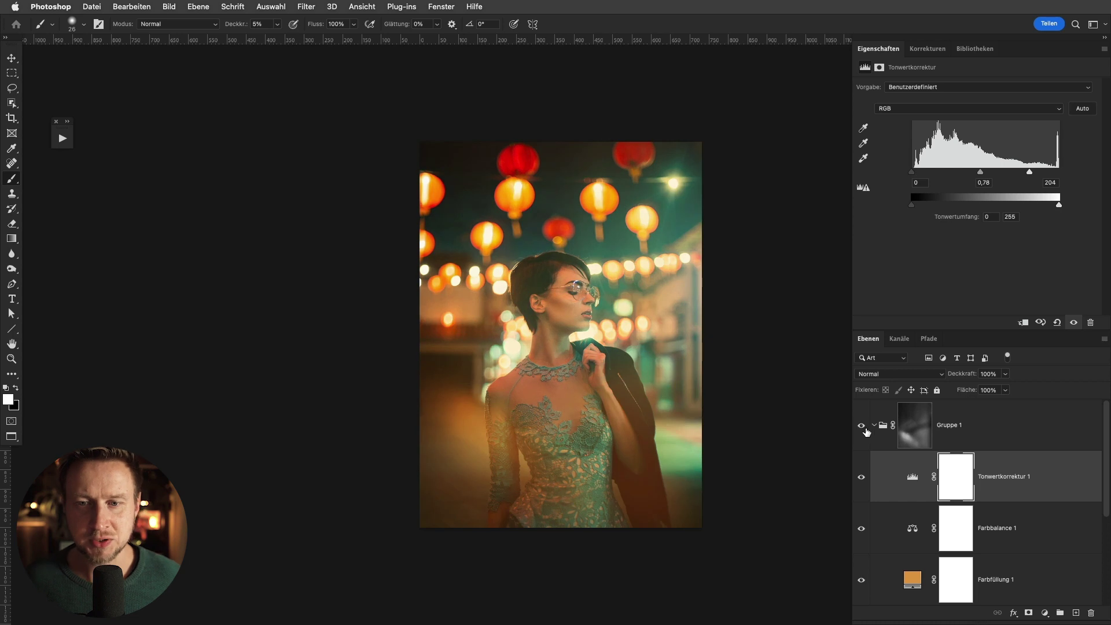